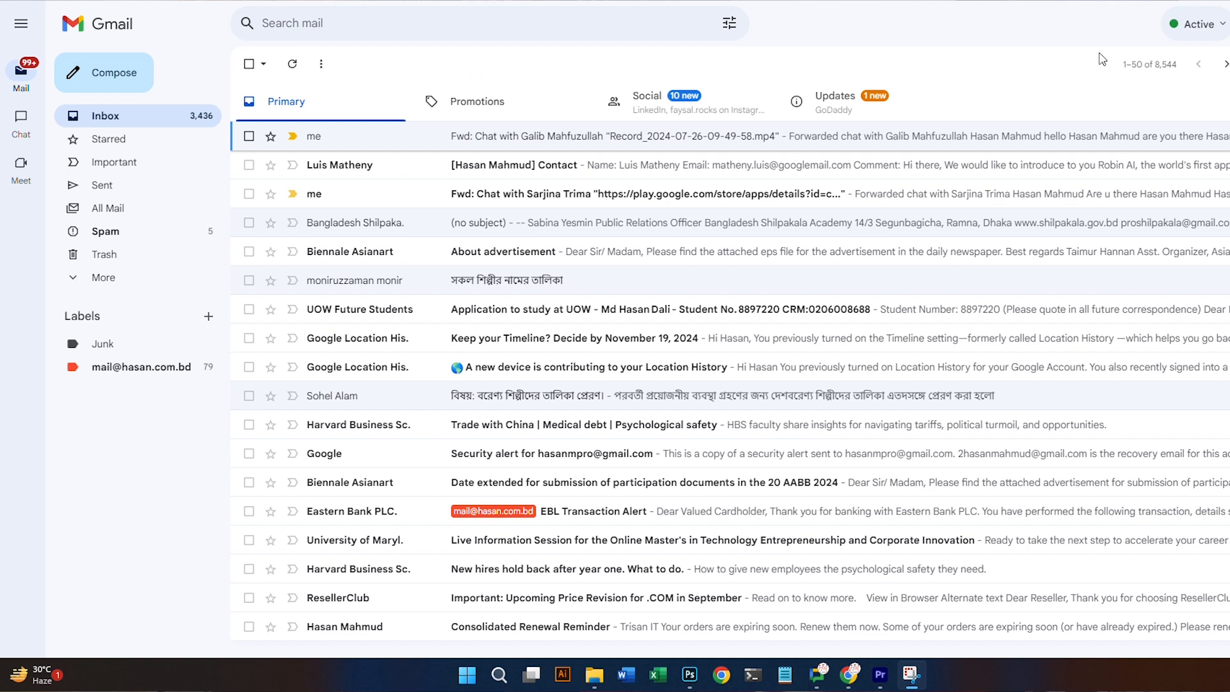
Open the Chat section and view the conversation in the BSA Administration space
left_click(21, 23)
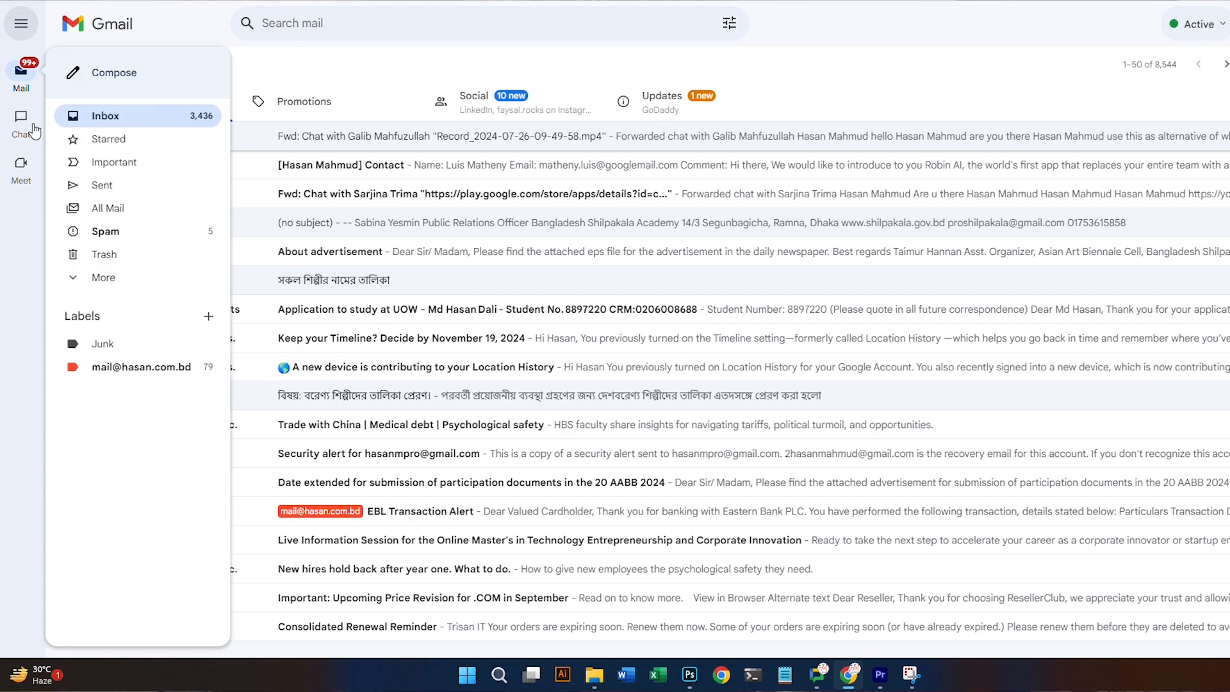
mouse_move(9, 141)
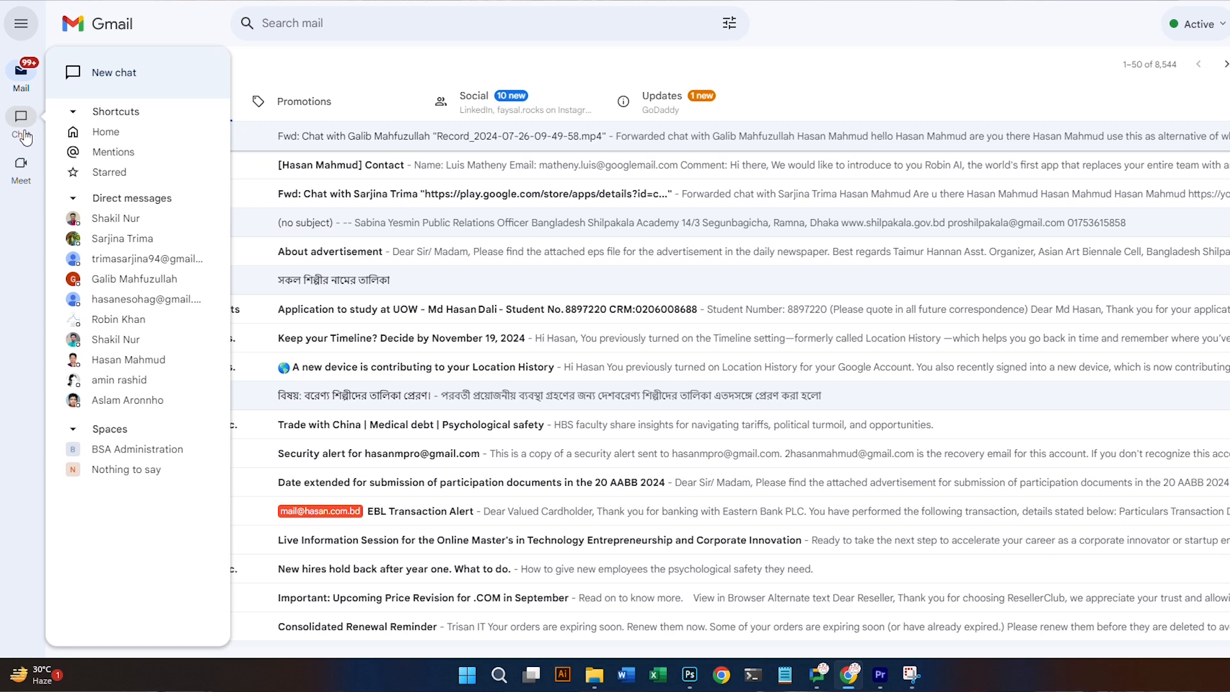
left_click(25, 138)
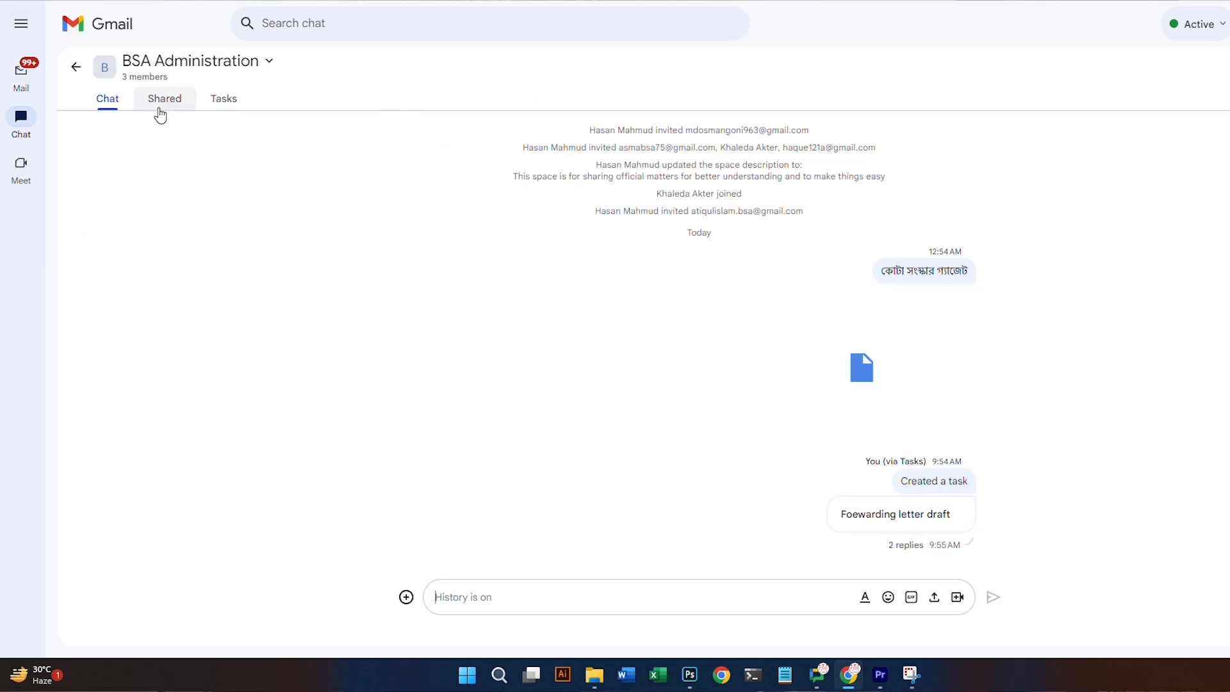
left_click(114, 100)
Open the Chat home page and look through the list of recent conversations
mouse_move(21, 119)
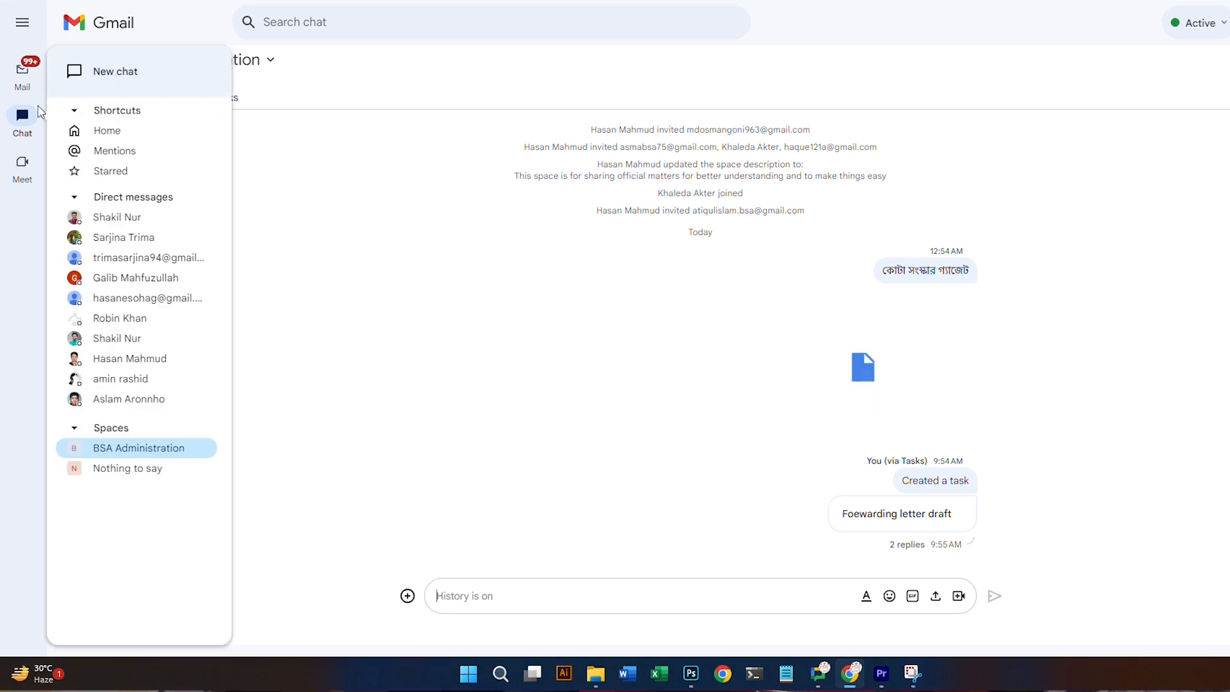
left_click(133, 133)
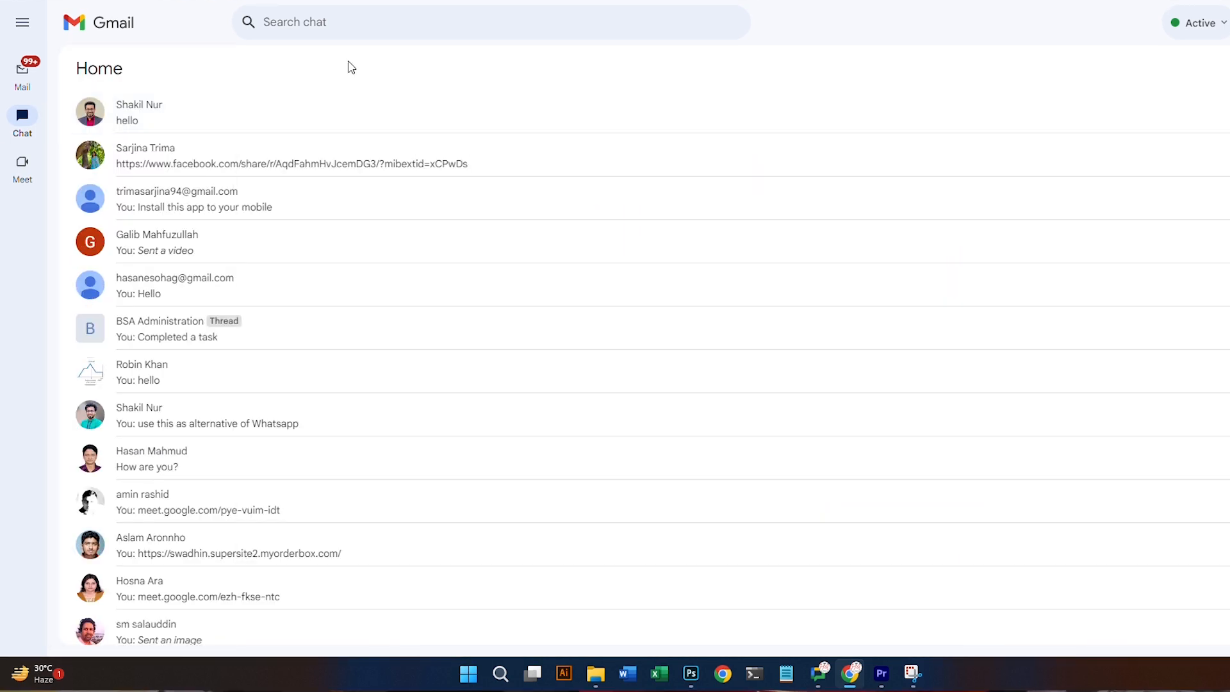
scroll(338, 280, "down", 8)
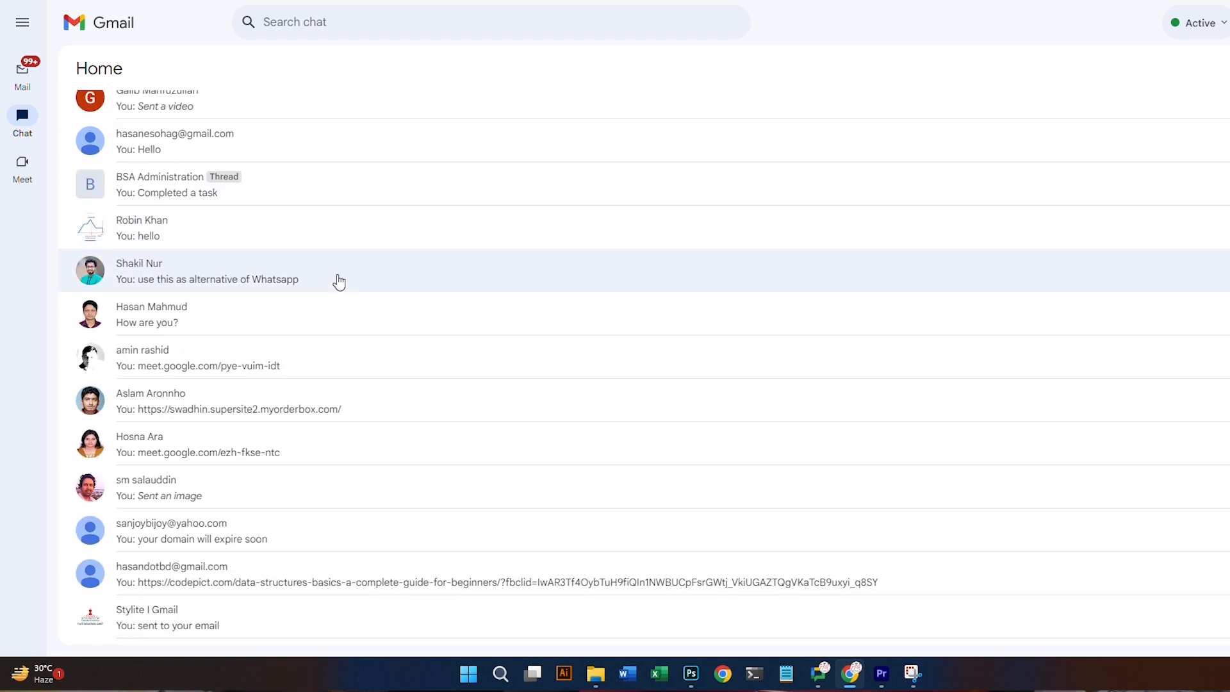
scroll(359, 370, "up", 9)
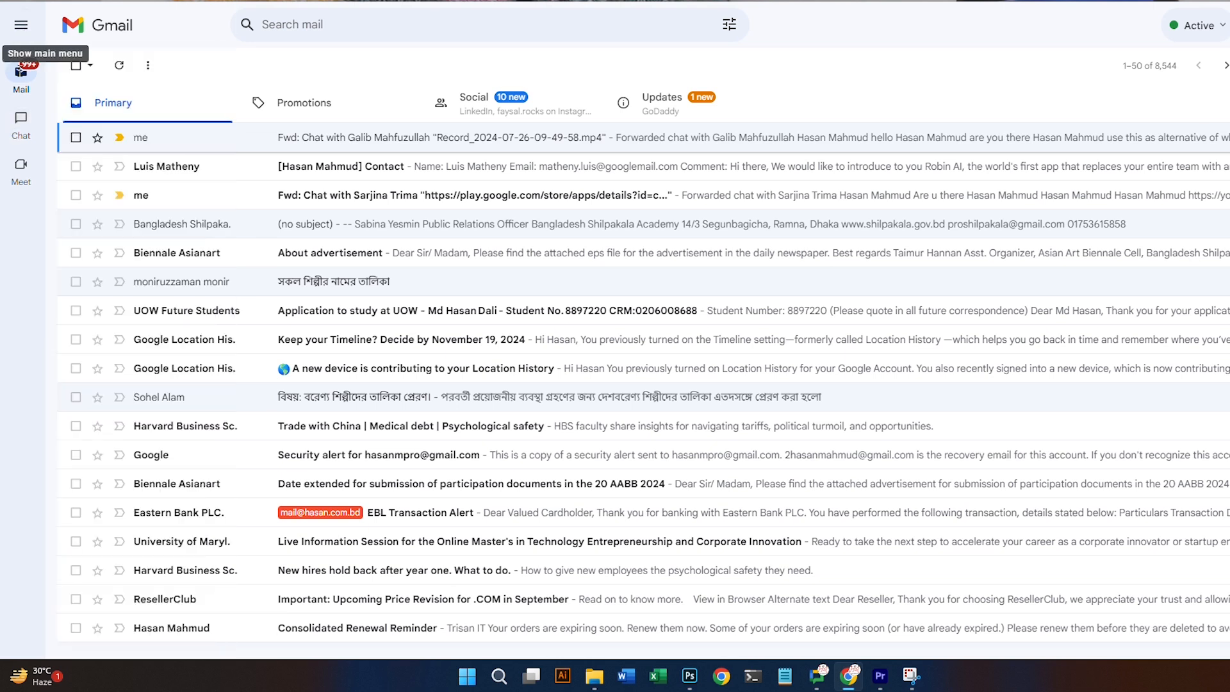
Go from the mail inbox to the Chat home page and browse its conversations again
mouse_move(21, 131)
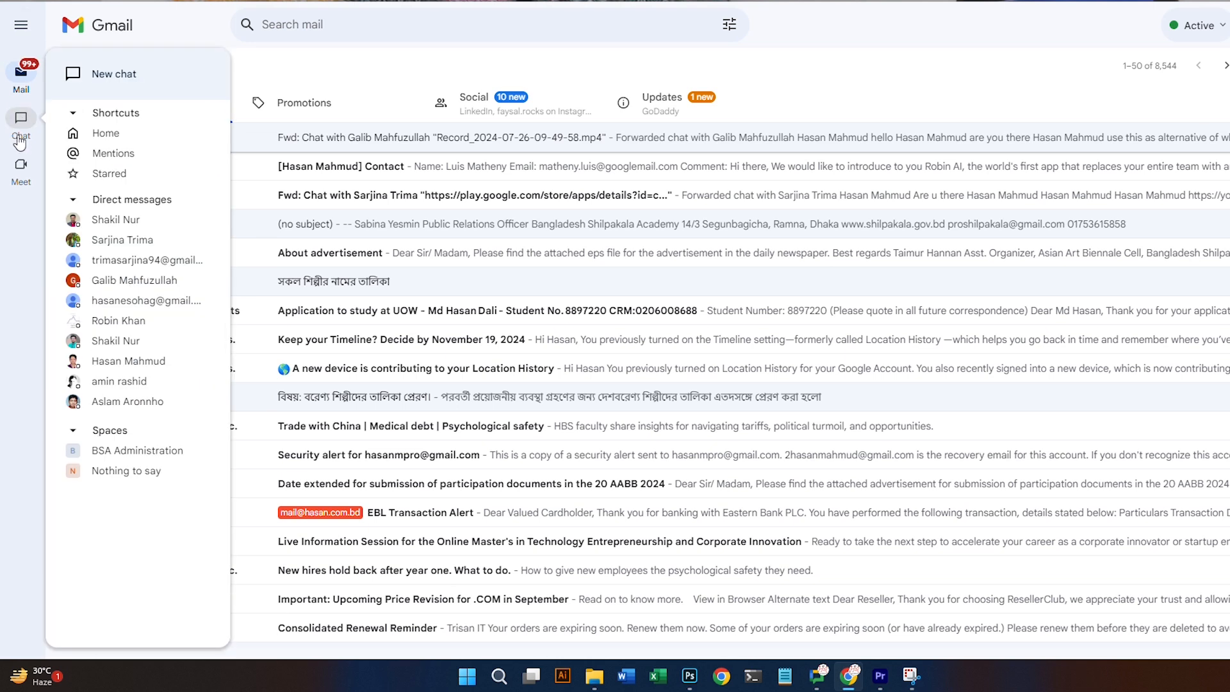
left_click(122, 133)
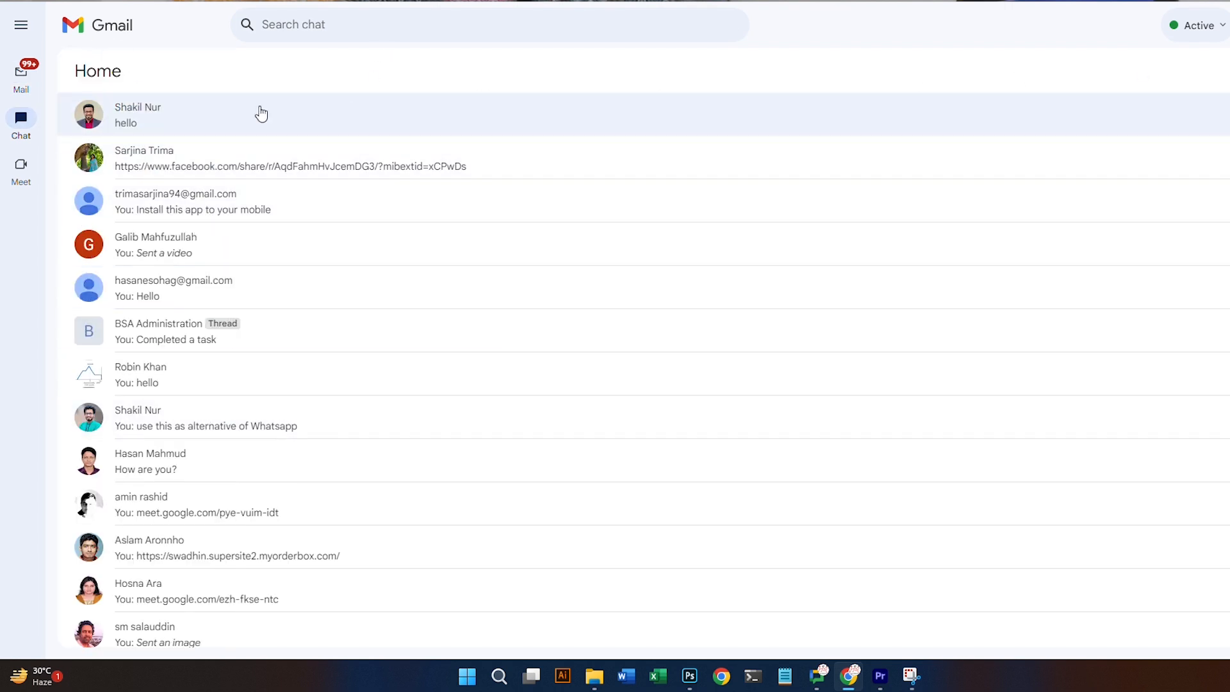
scroll(1025, 385, "down", 2)
scroll(920, 321, "up", 3)
Switch from the mail inbox to the Chat section
mouse_move(13, 89)
mouse_move(21, 118)
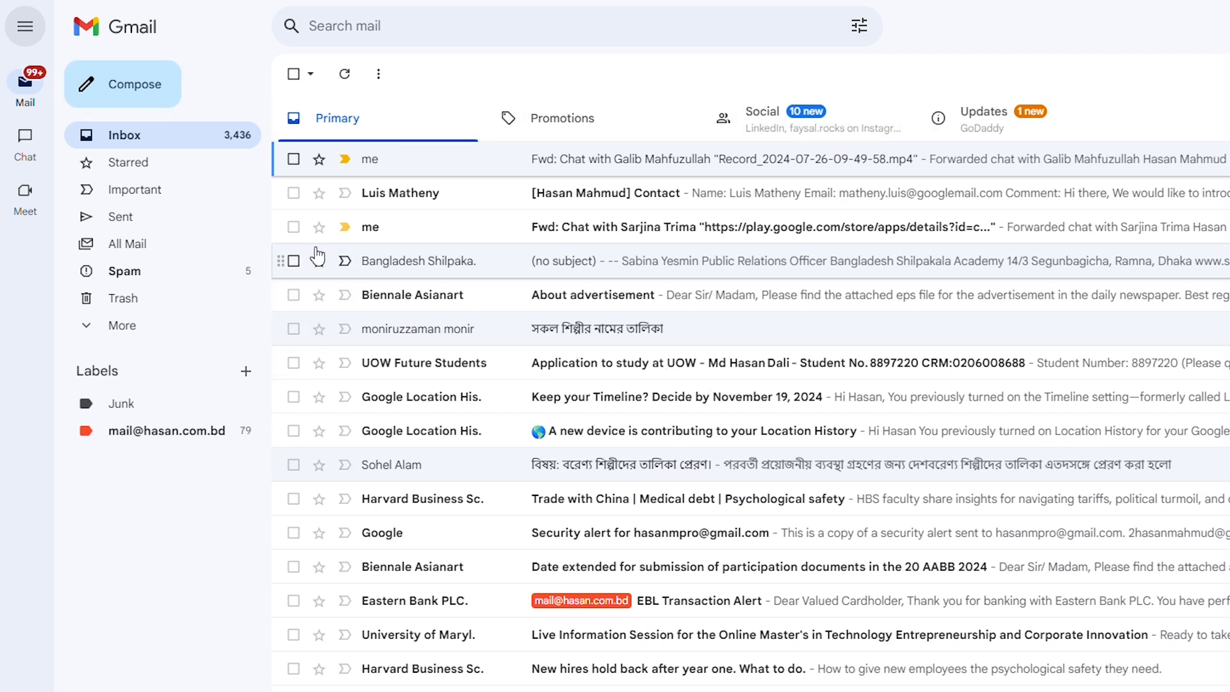
mouse_move(28, 151)
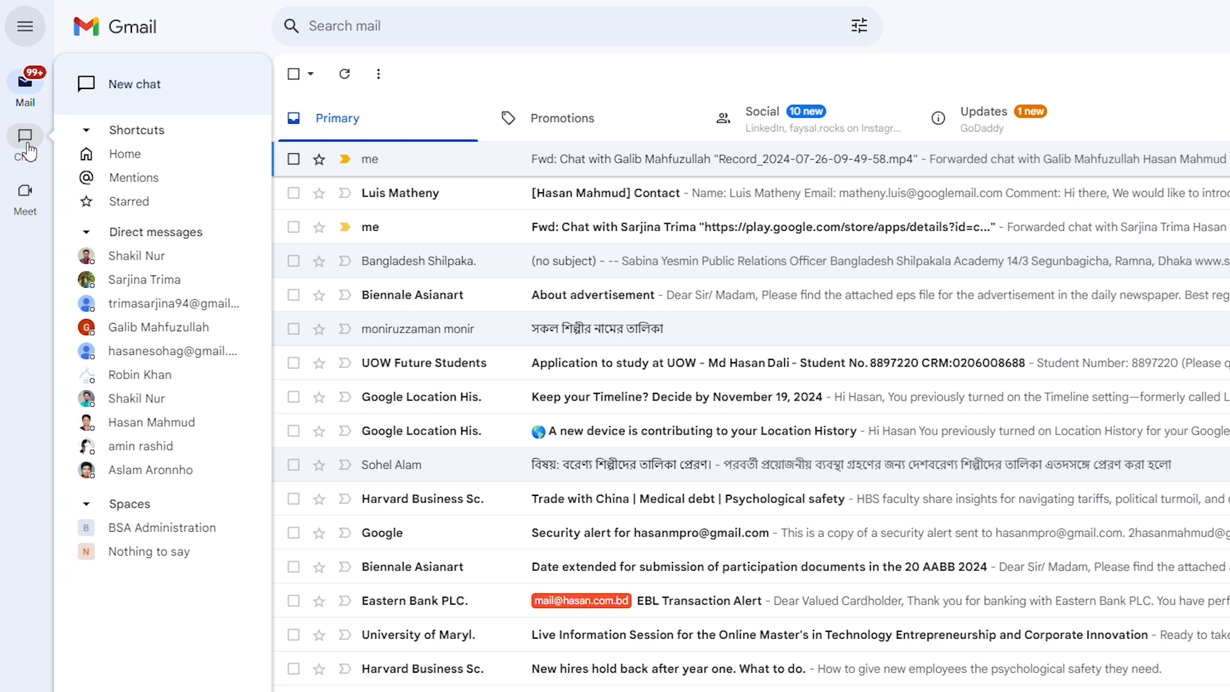
left_click(26, 158)
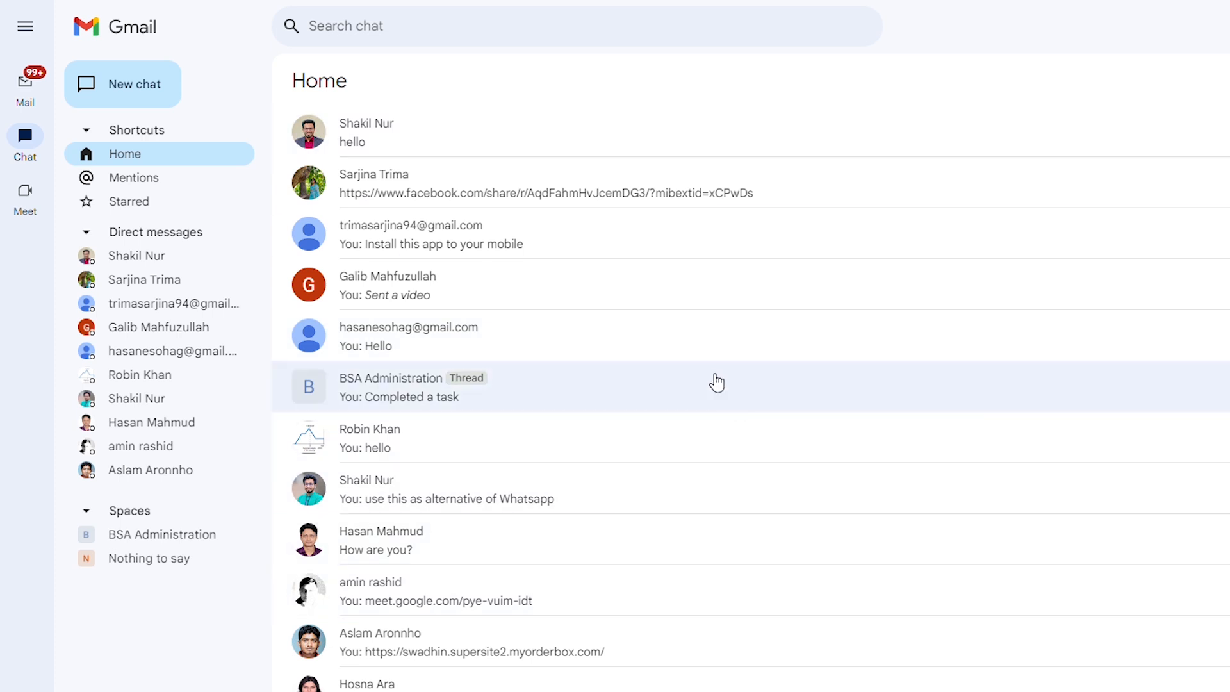
Start a new chat with a contact found by searching their name, and send them the message "hello"
left_click(128, 96)
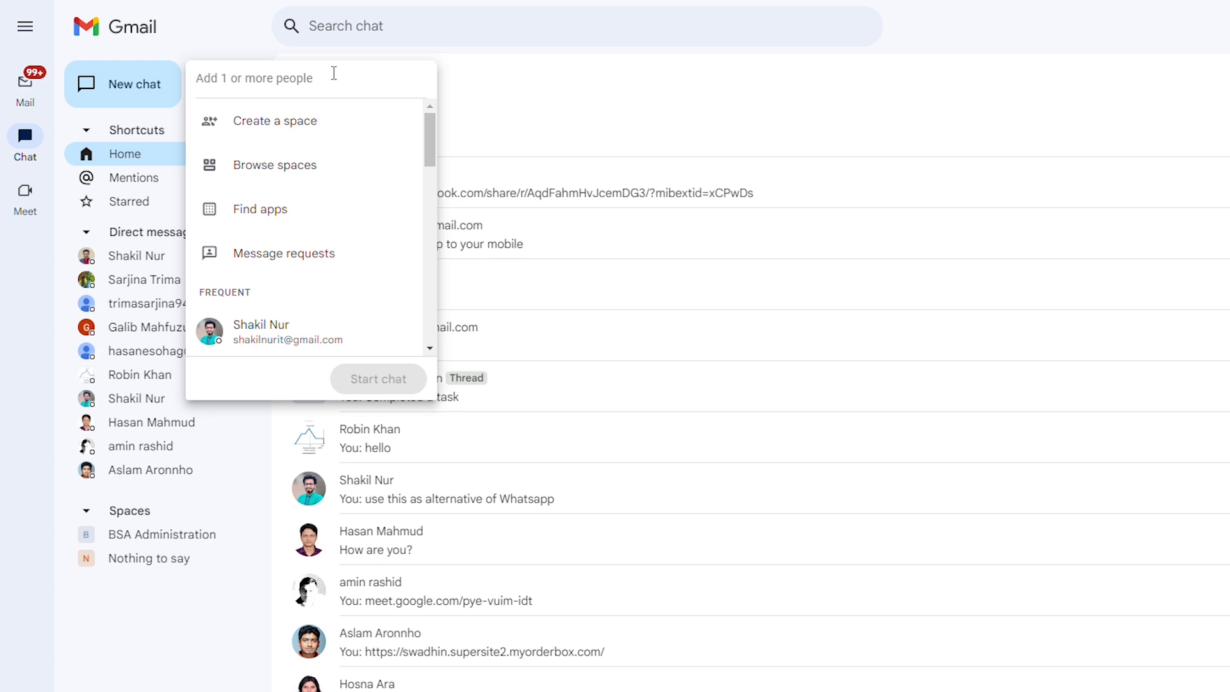
type("hasan")
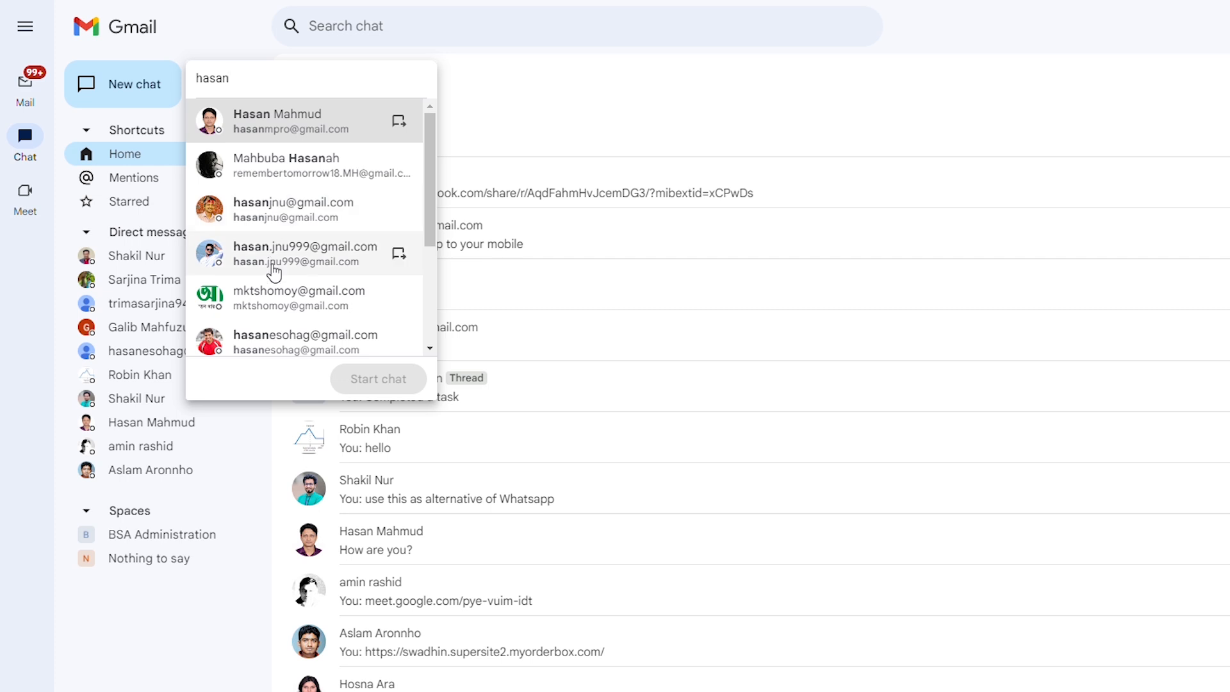
left_click(238, 345)
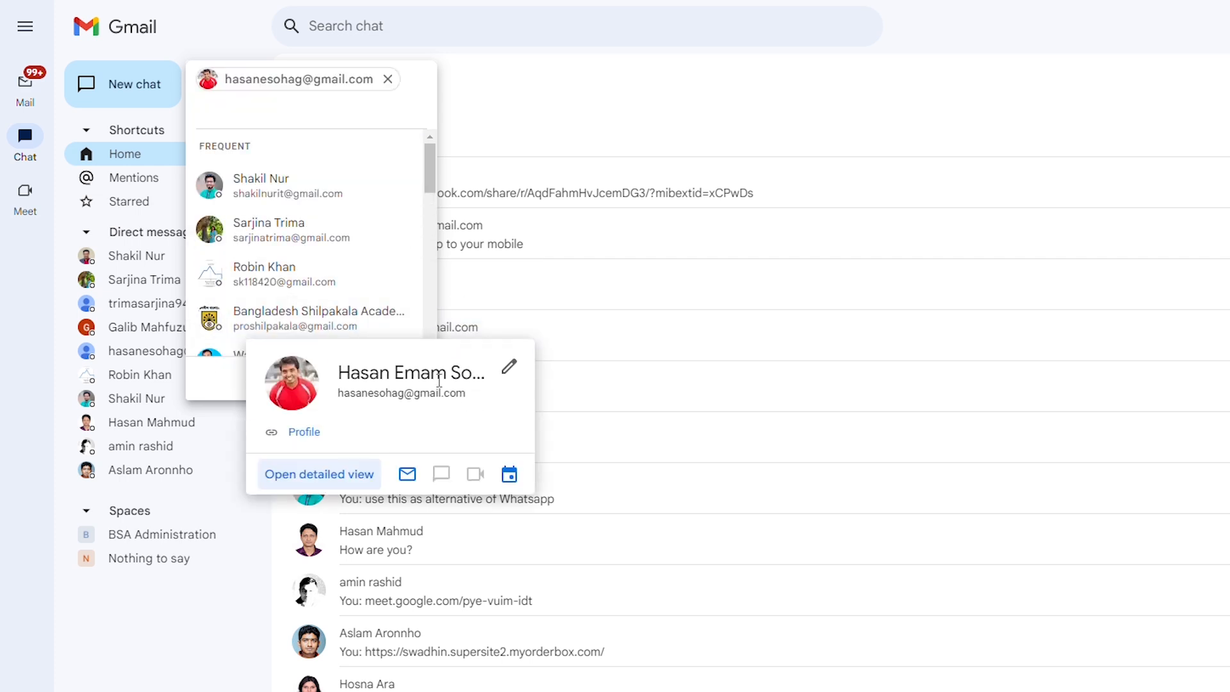
left_click(385, 388)
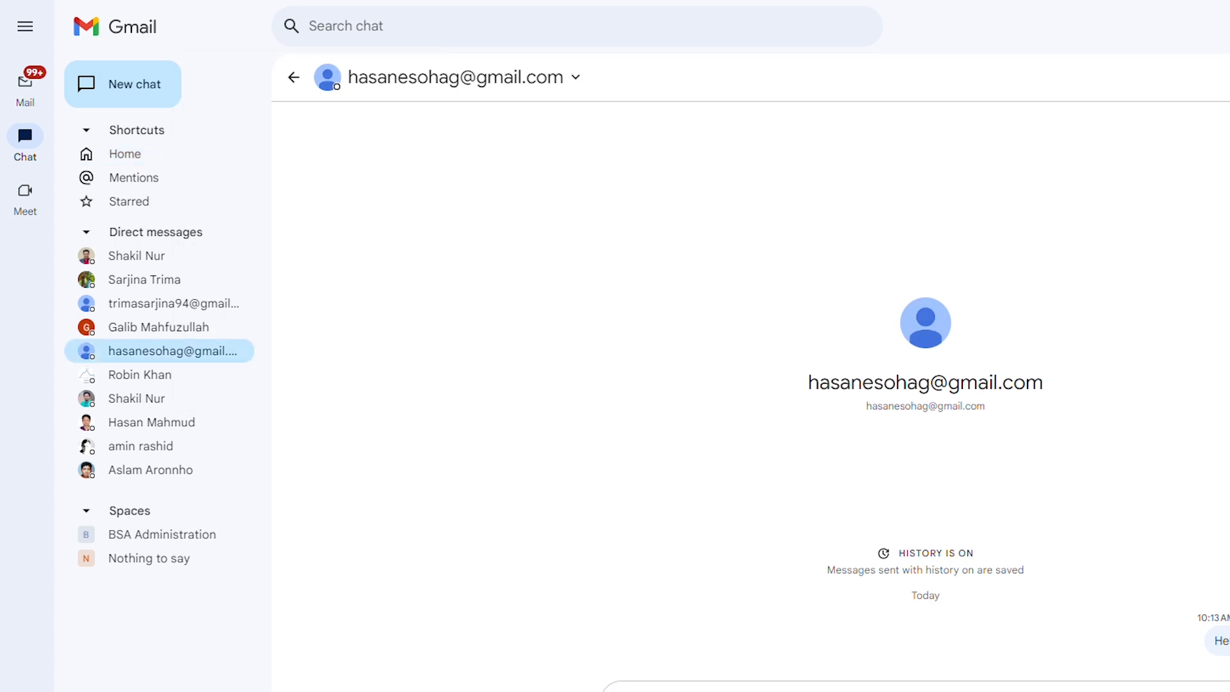
key("Return")
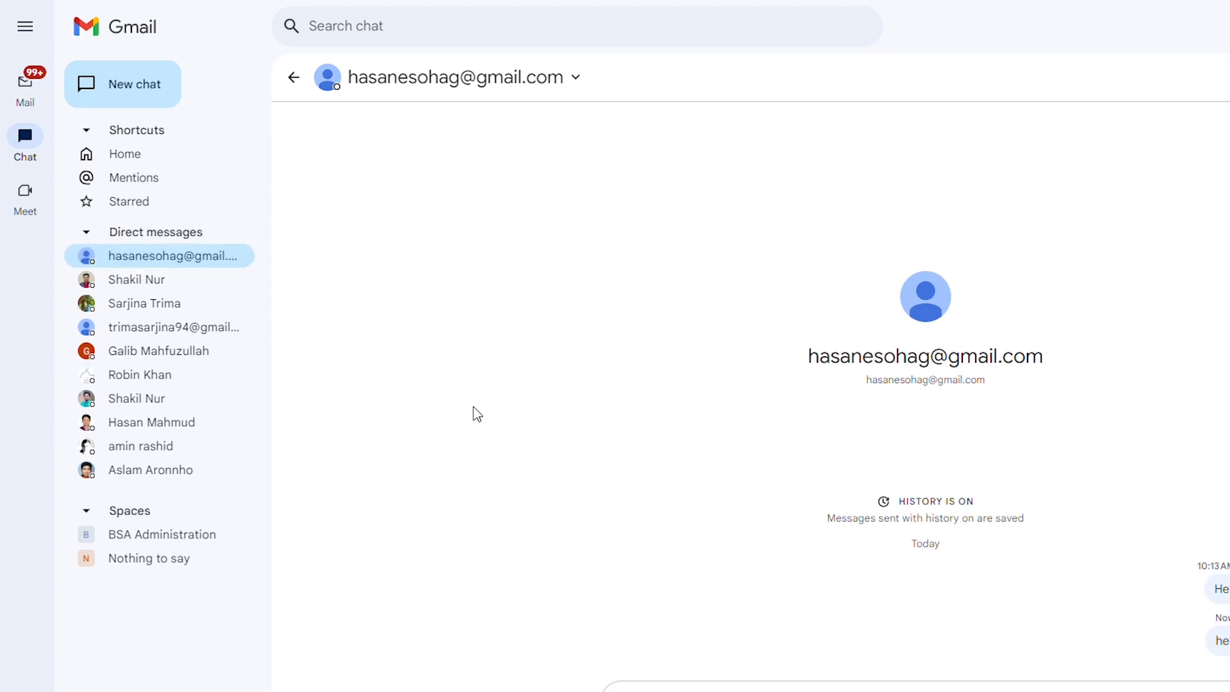
Return to the Chat home page and create a new space named "Office Communication"
mouse_move(25, 99)
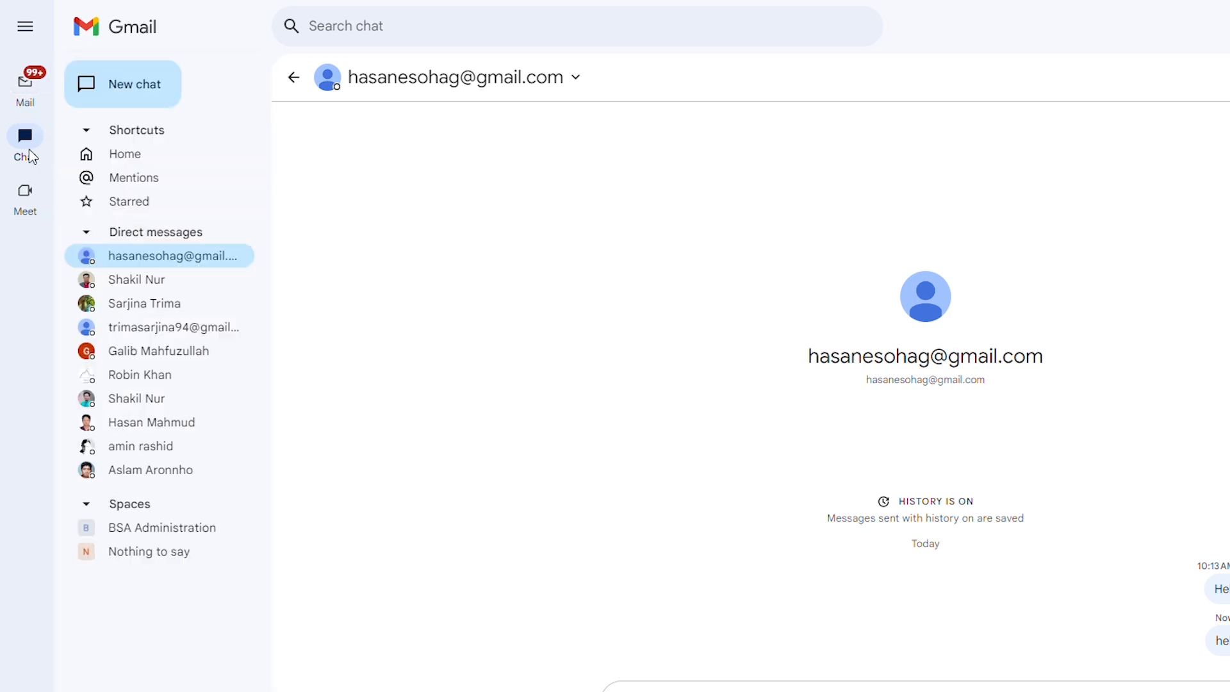
left_click(153, 154)
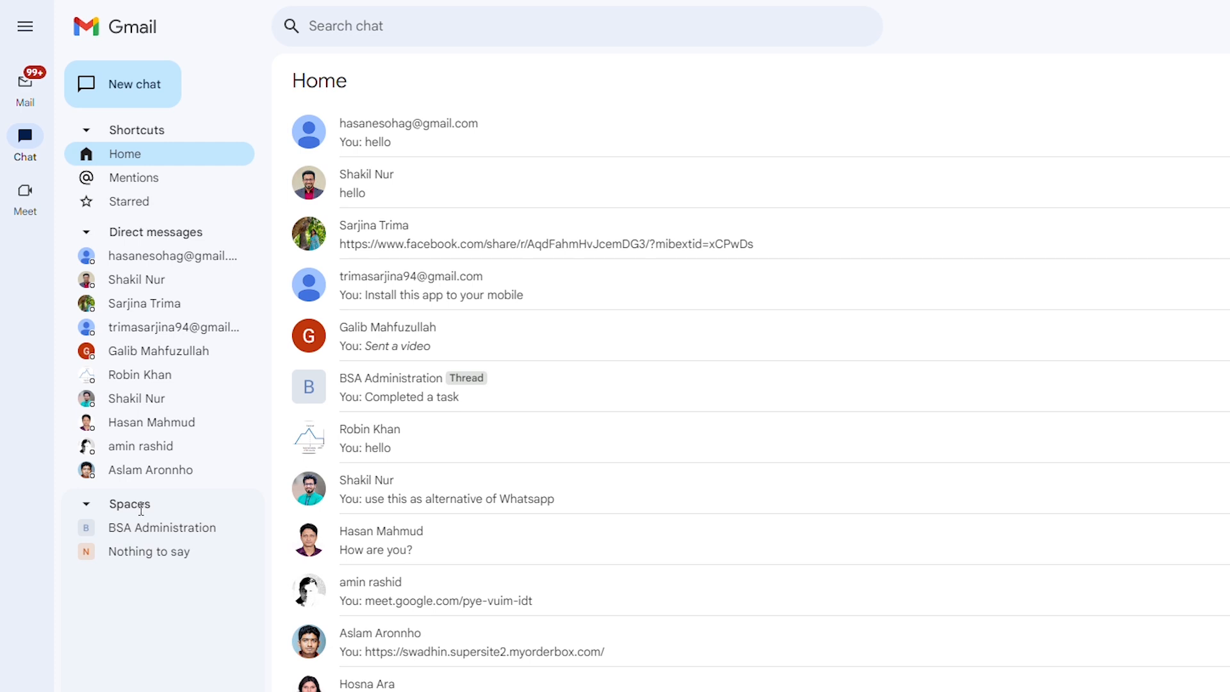
left_click(130, 100)
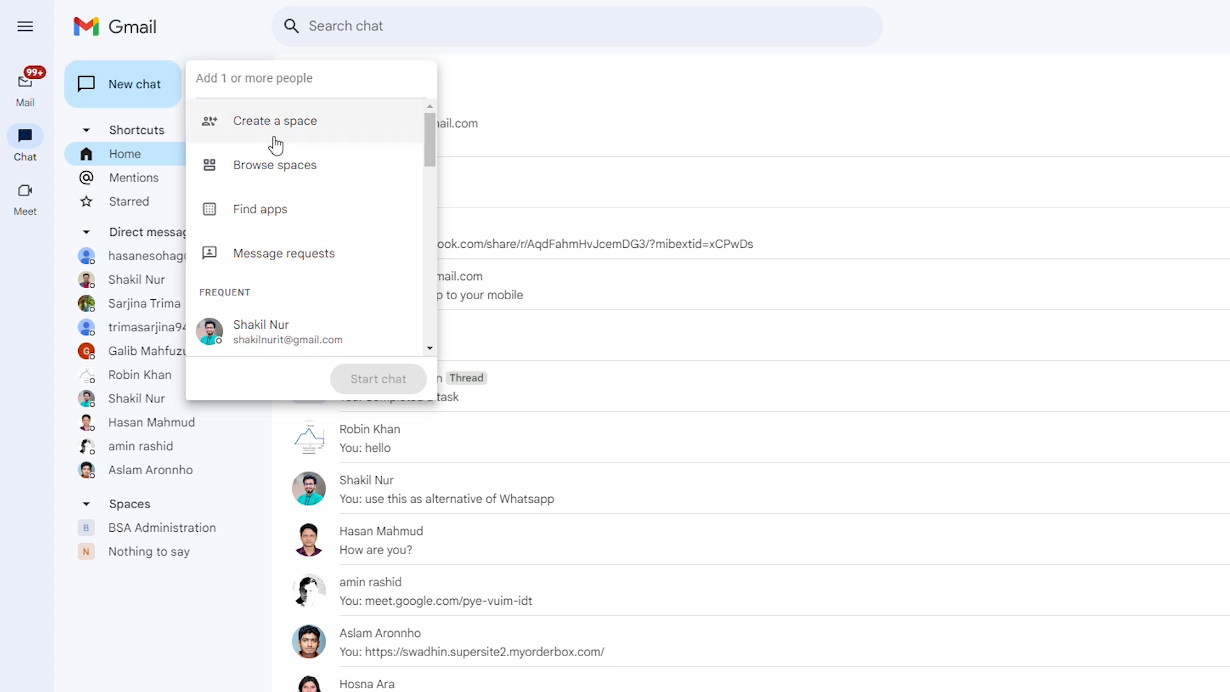
left_click(276, 144)
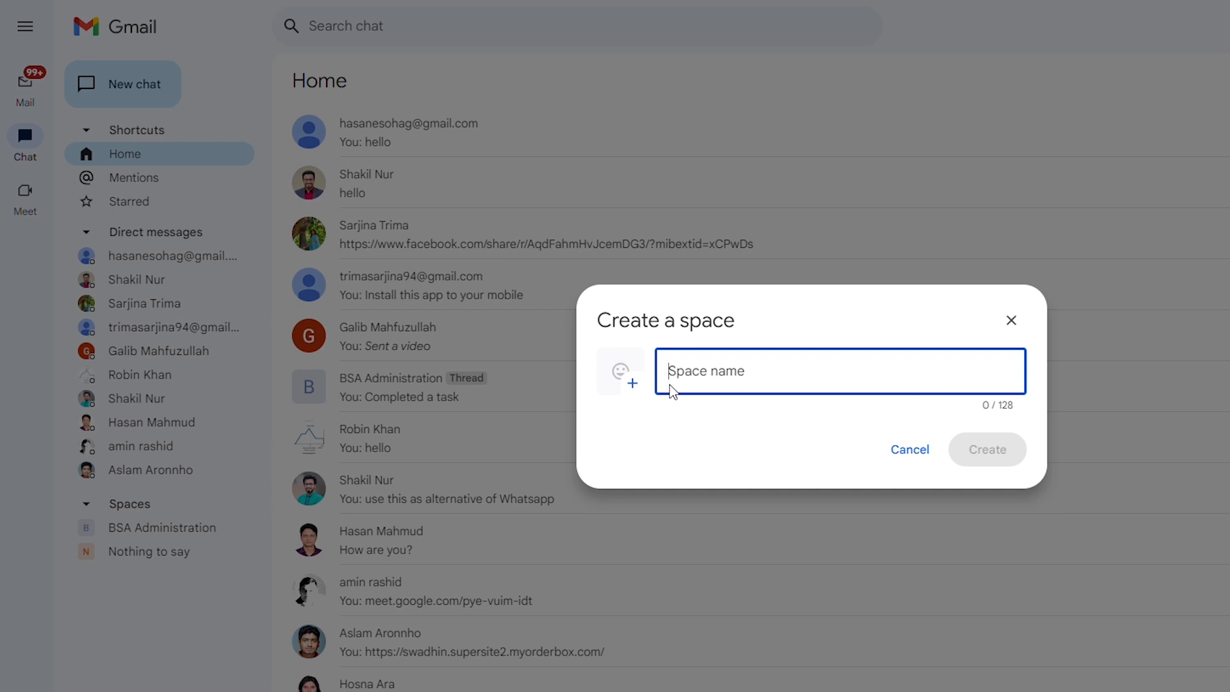
type("Office Coomun")
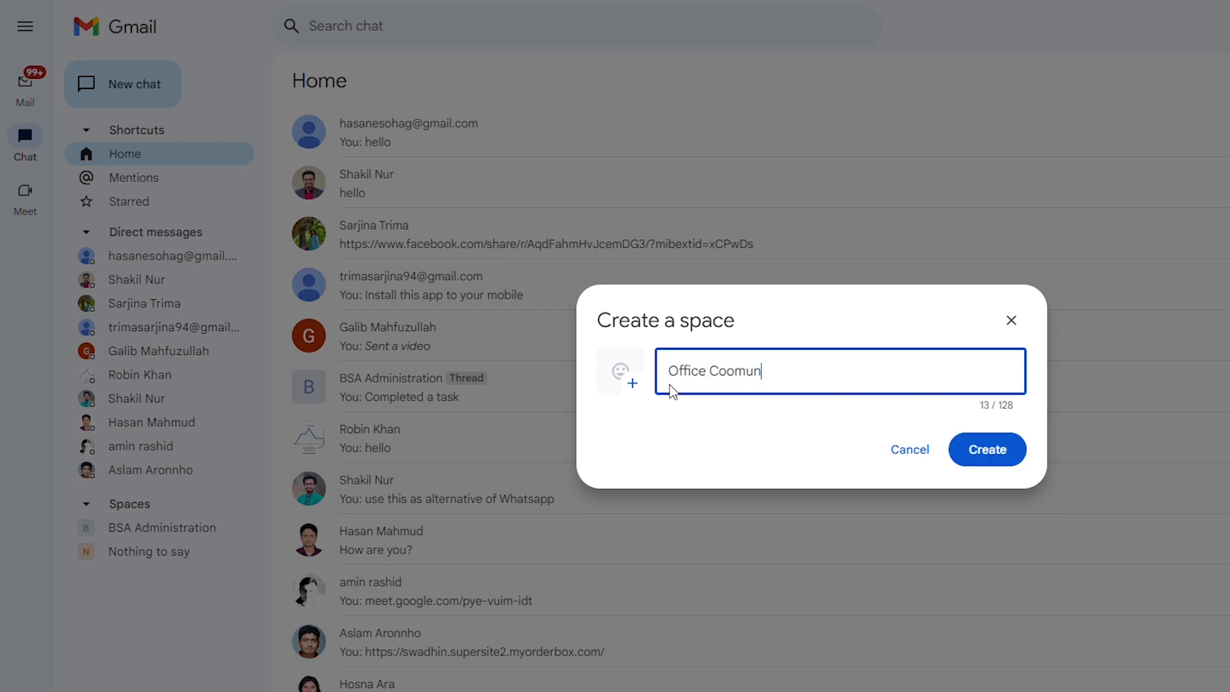
key("BackSpace")
type("mmunication")
left_click(1004, 459)
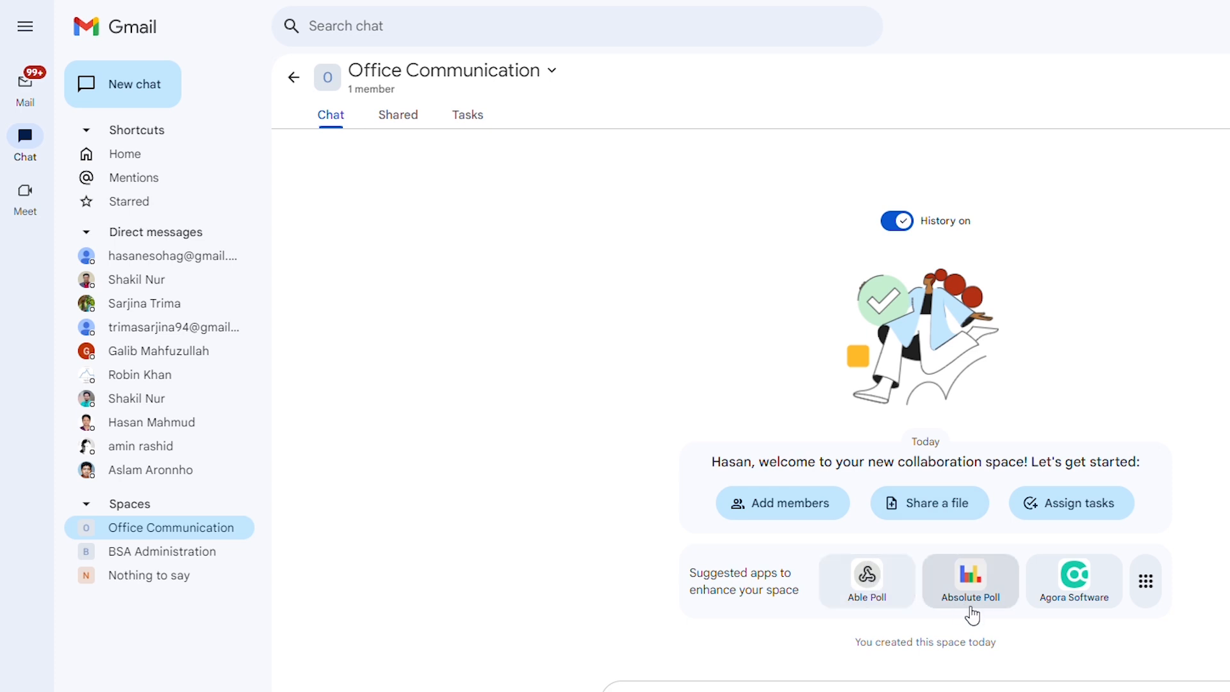
Check the apps that can be added to the space, its shared files and its tasks, and return to its chat
left_click(1148, 583)
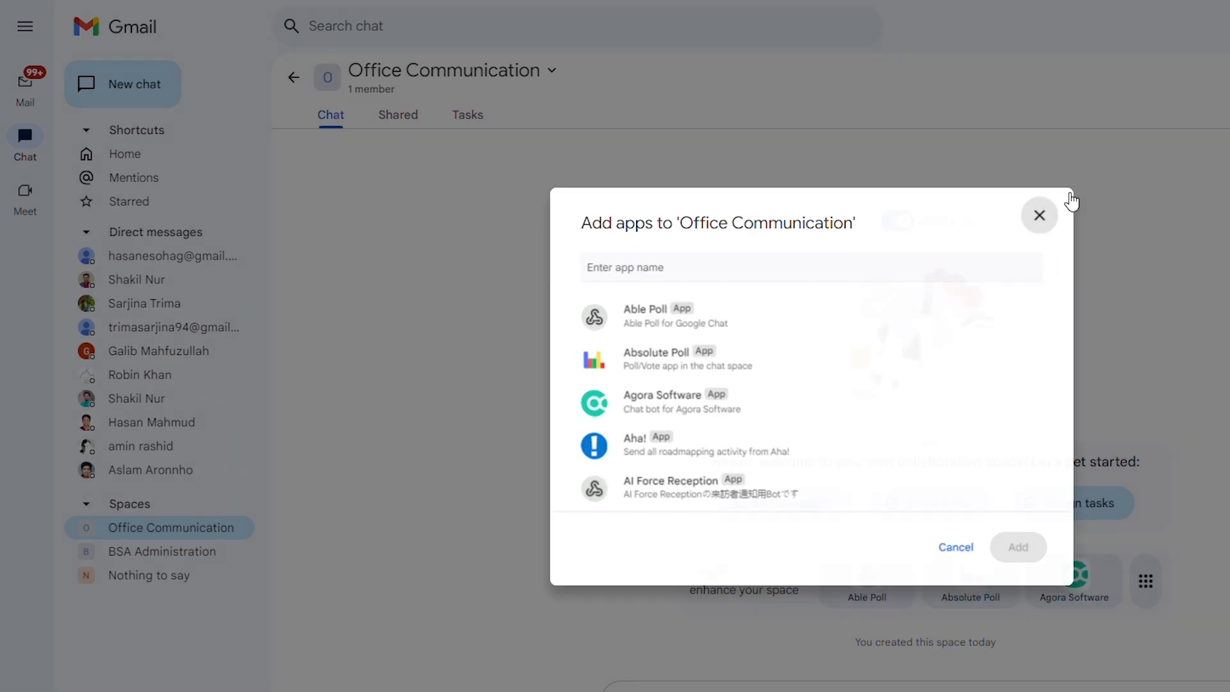
left_click(1040, 215)
left_click(398, 125)
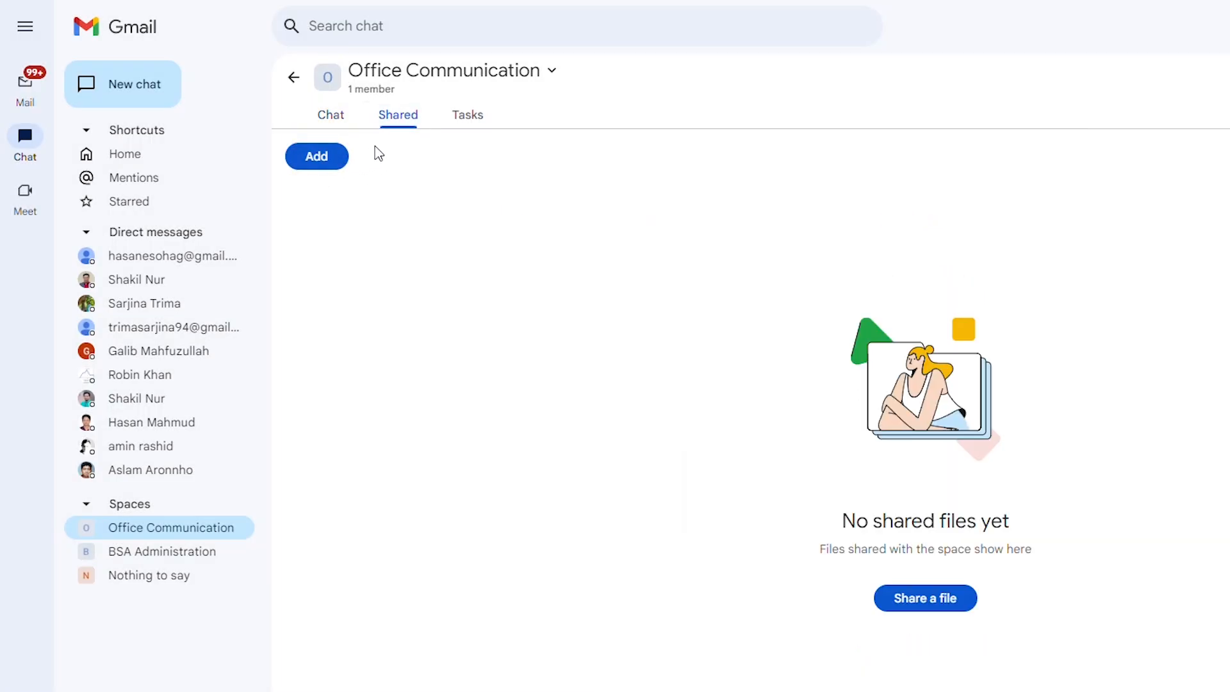
left_click(472, 121)
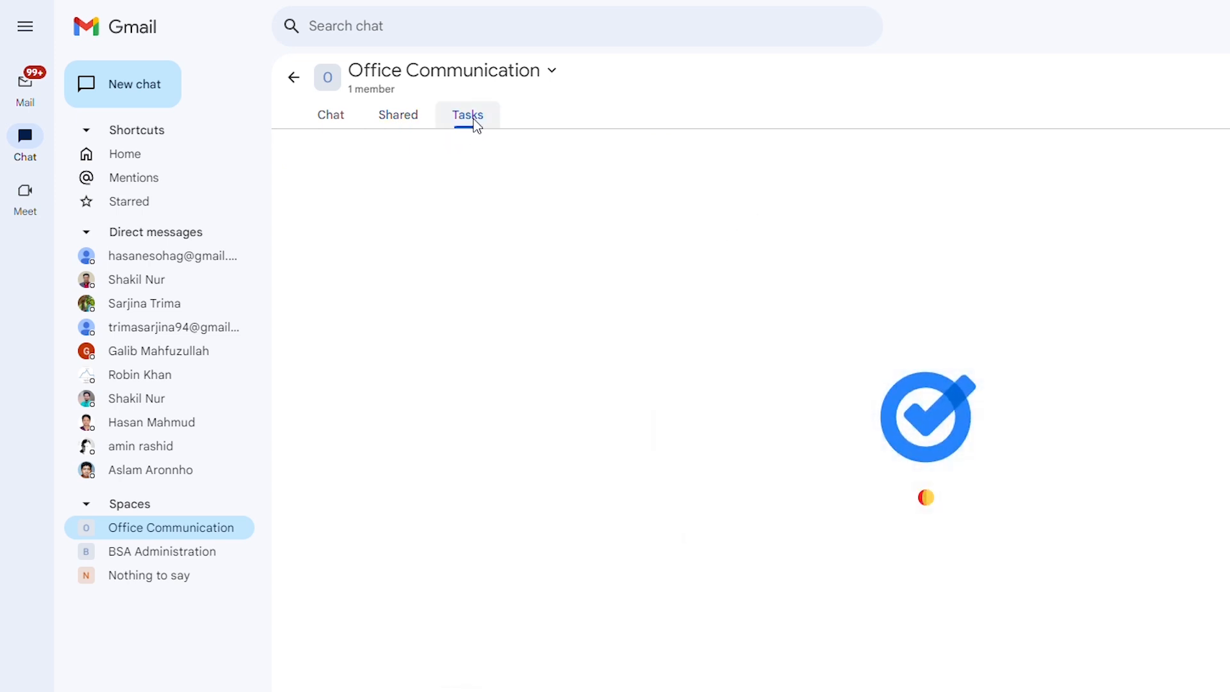
left_click(329, 122)
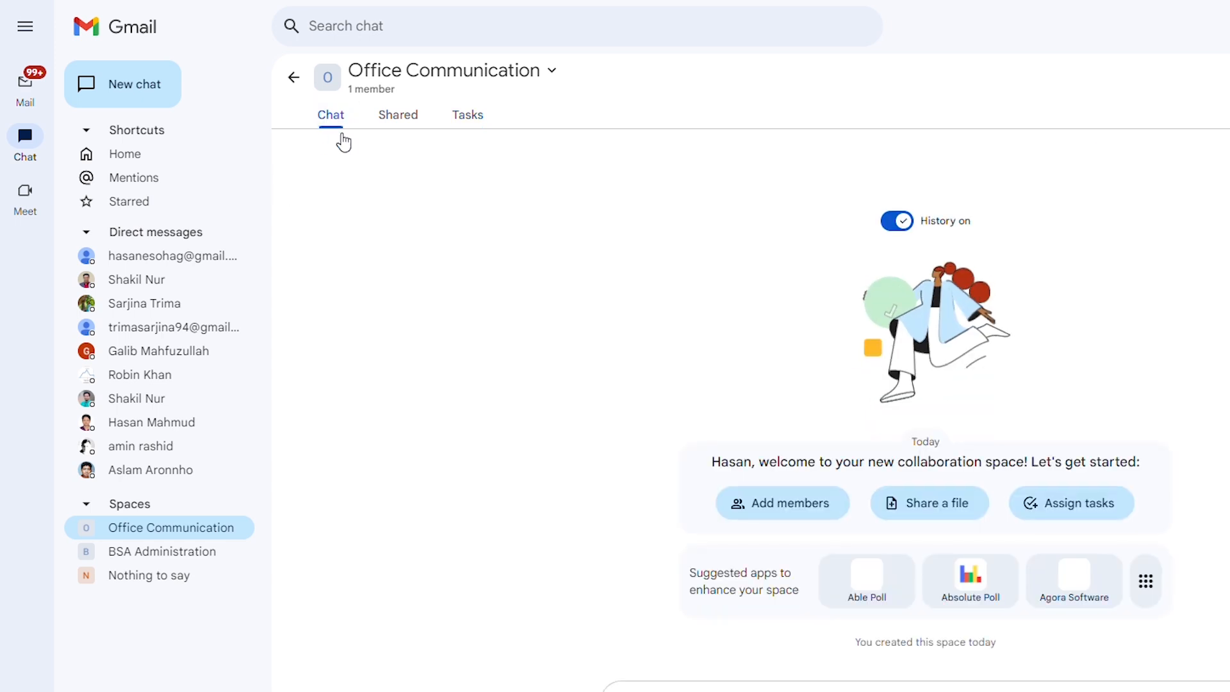
Add three suggested contacts as members of the Office Communication space and send a short message in its chat
left_click(801, 506)
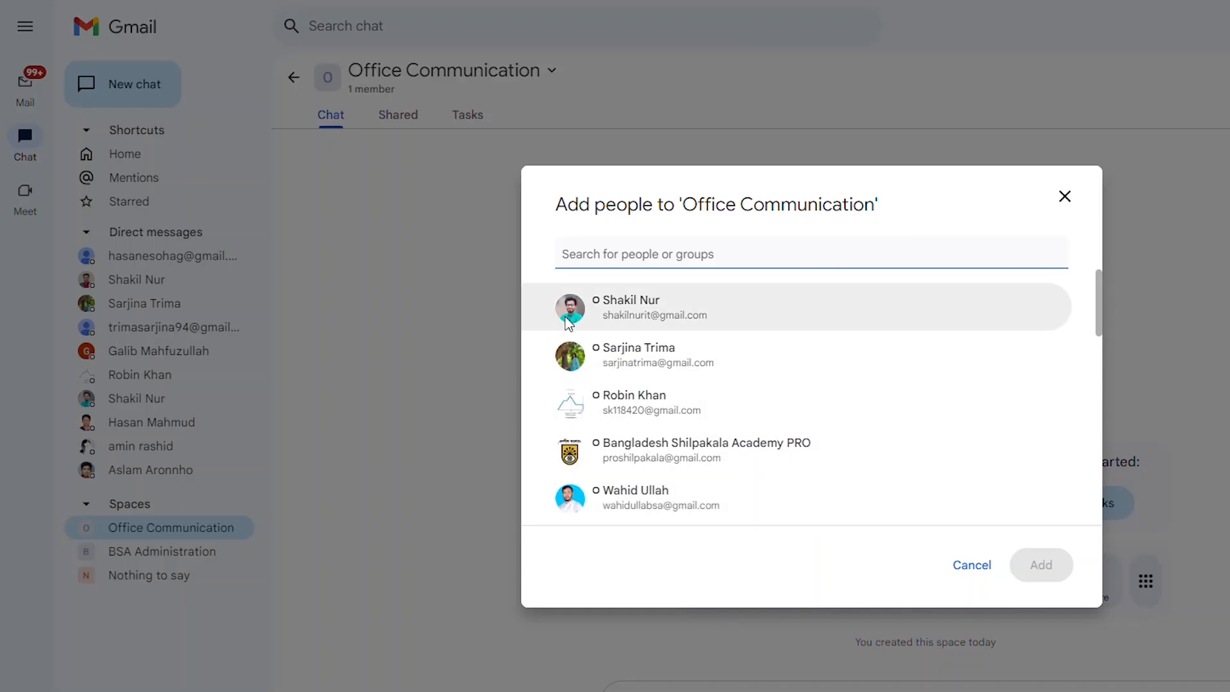
left_click(666, 306)
left_click(682, 402)
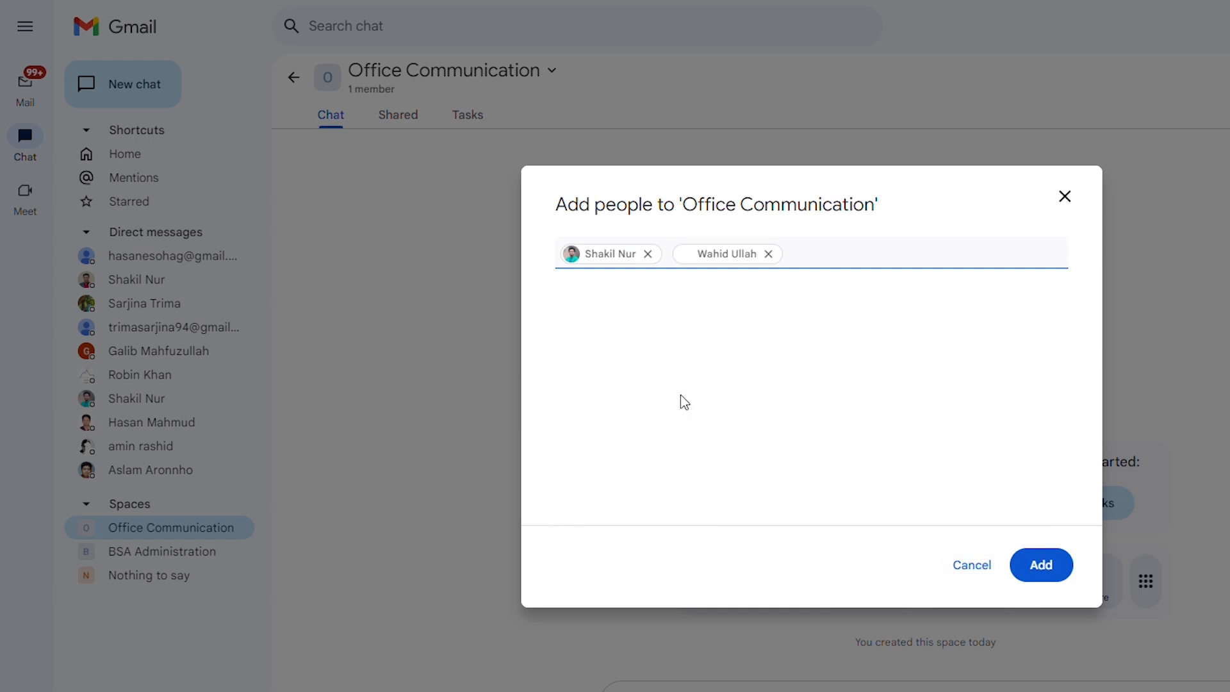
left_click(664, 413)
left_click(1042, 566)
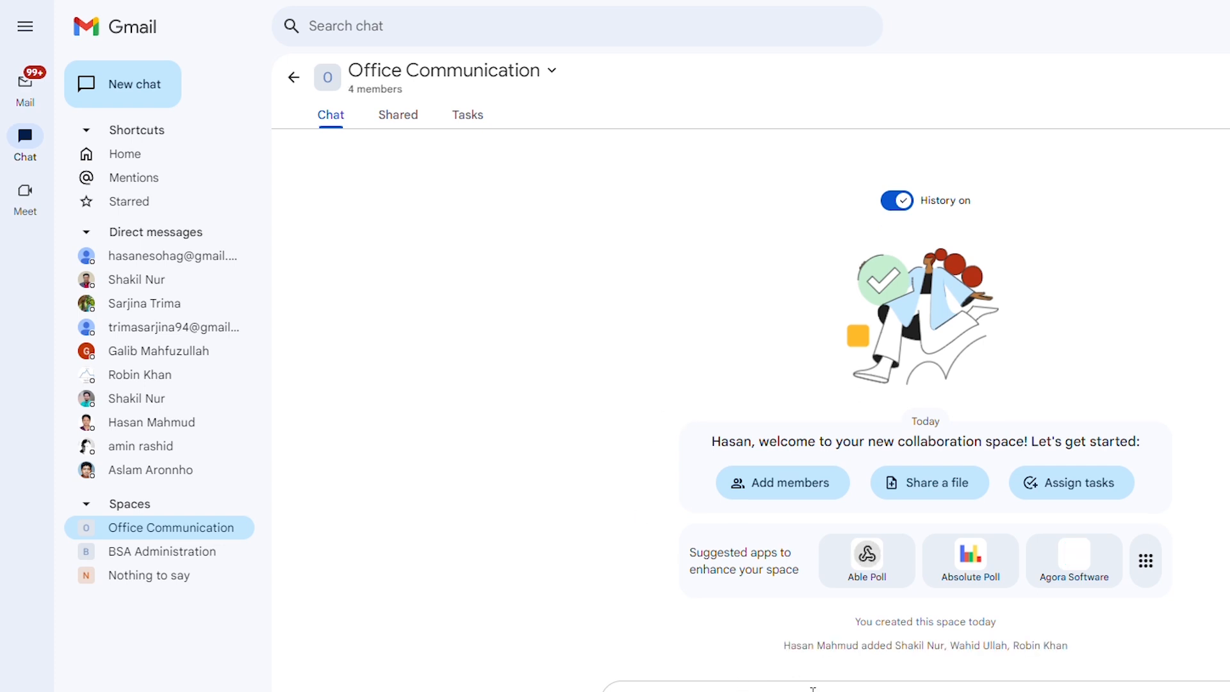
key("Return")
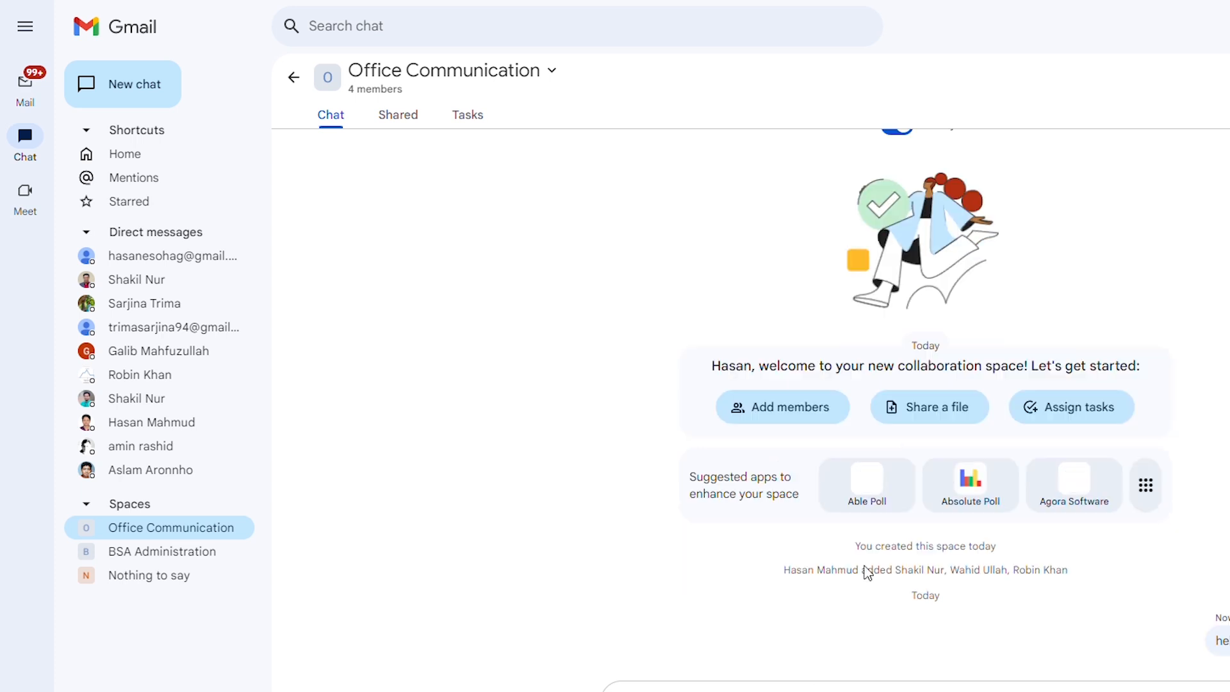
View the Drive file picker for the space's shared files, close it without choosing a file, and show the space's tasks
left_click(388, 127)
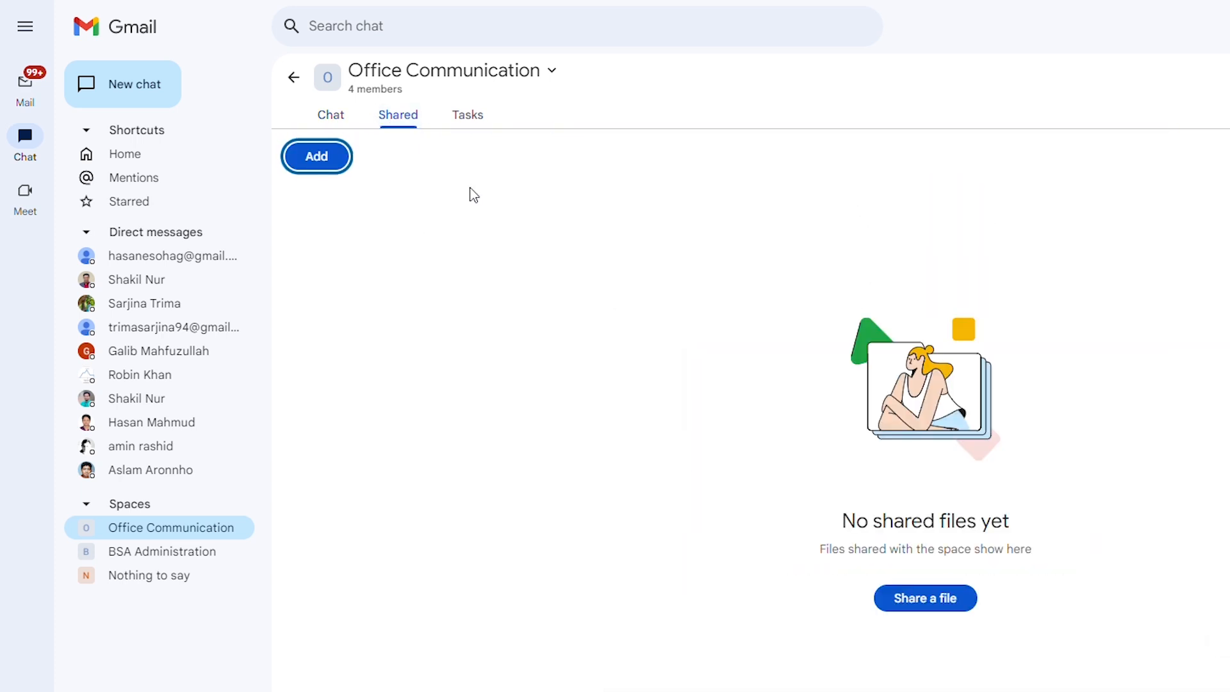
left_click(318, 157)
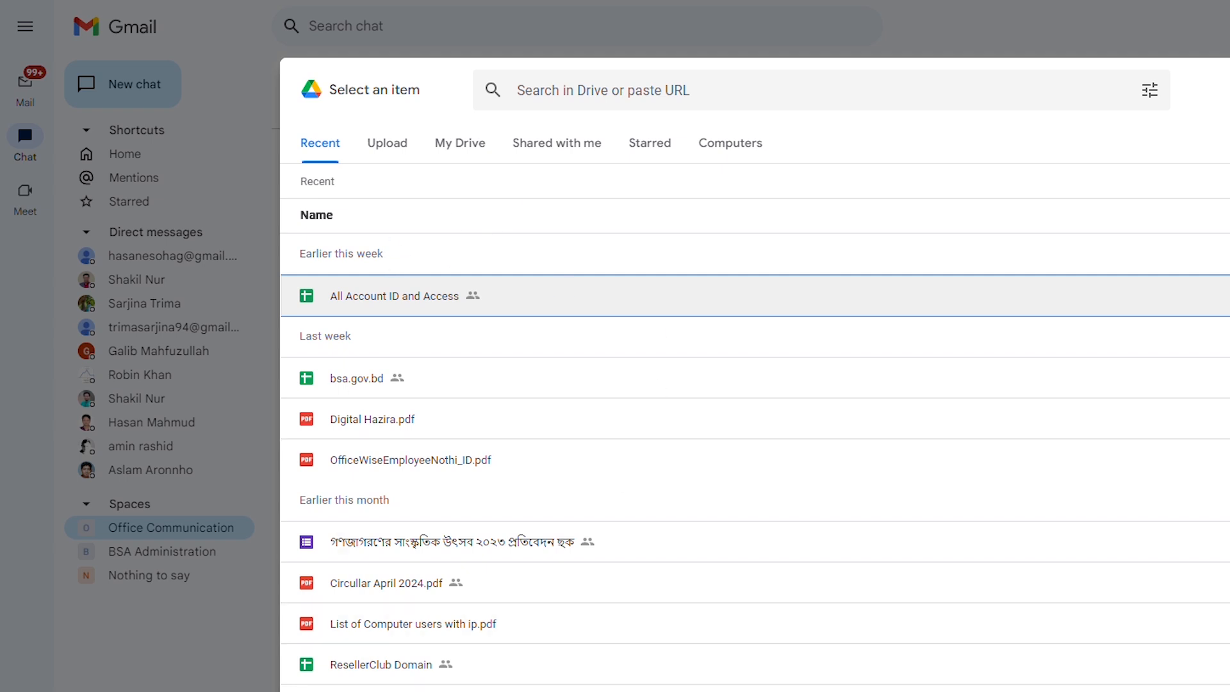
key("Escape")
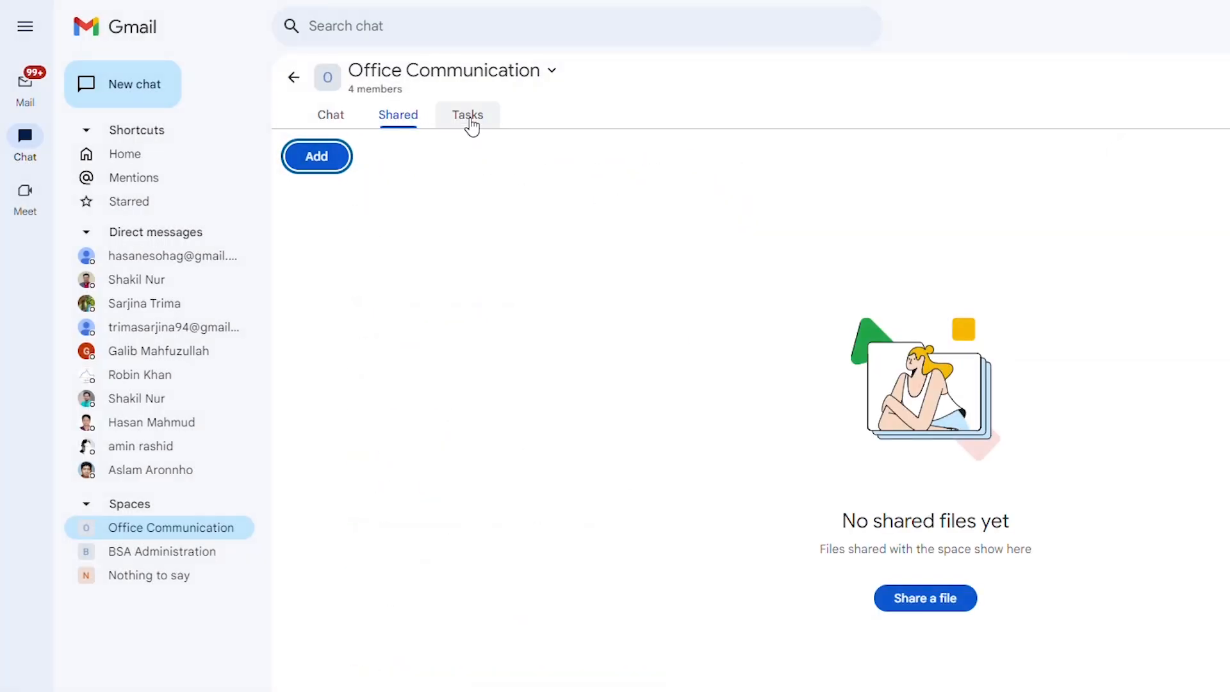
left_click(469, 119)
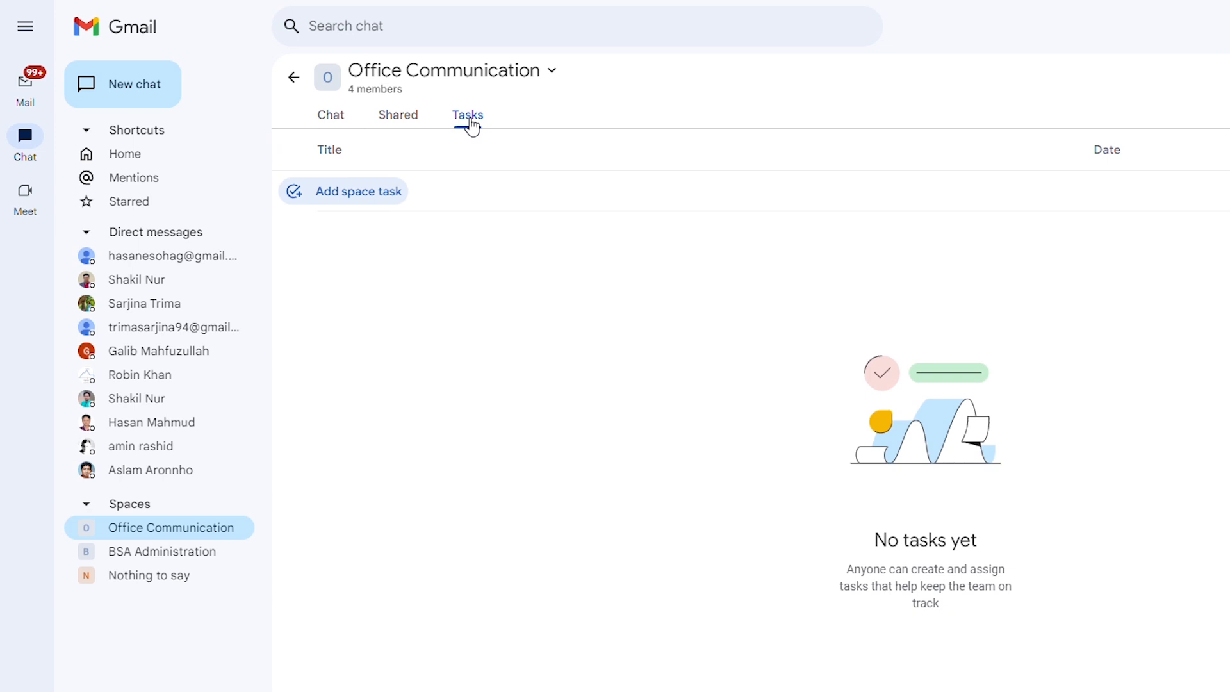
Add a task titled "Office order draft" to the Office Communication space with the date July 31, 2024
left_click(356, 203)
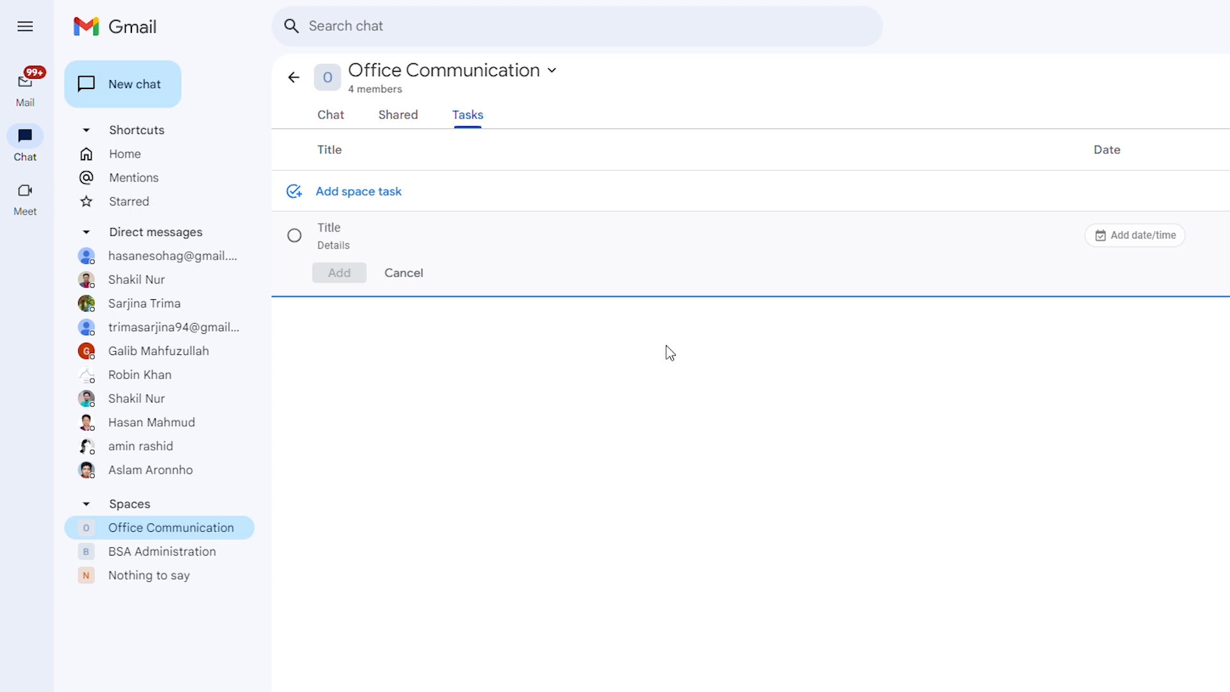
type("Office ")
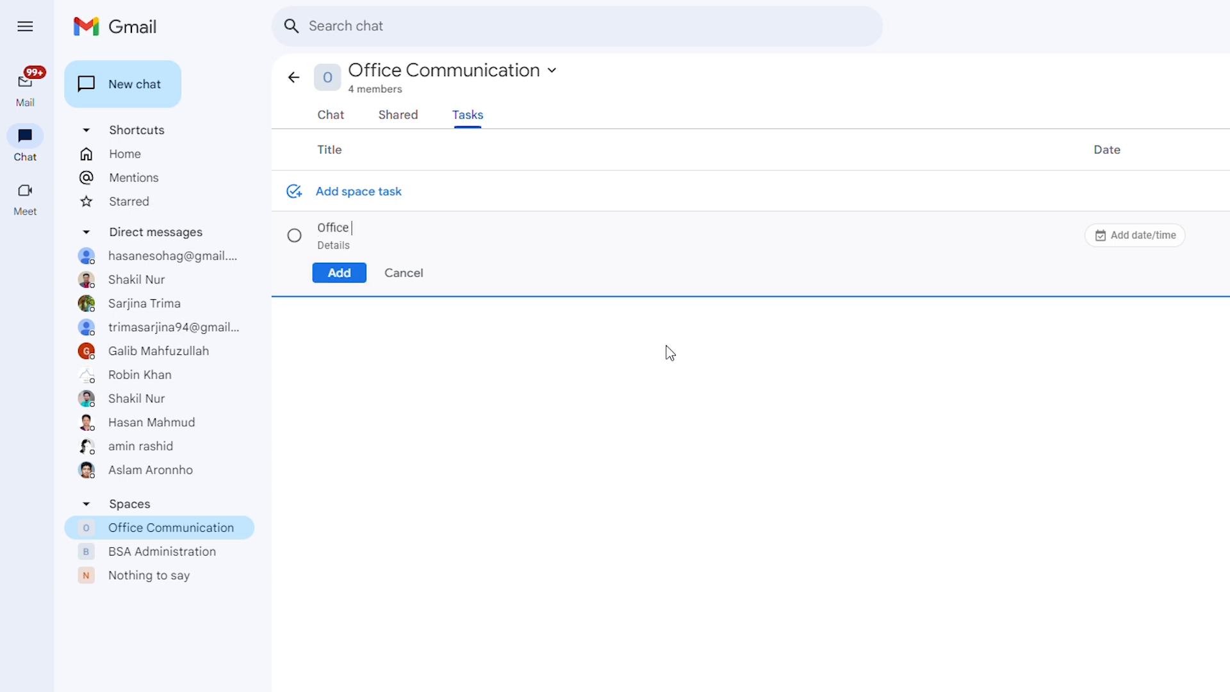
type("order draft")
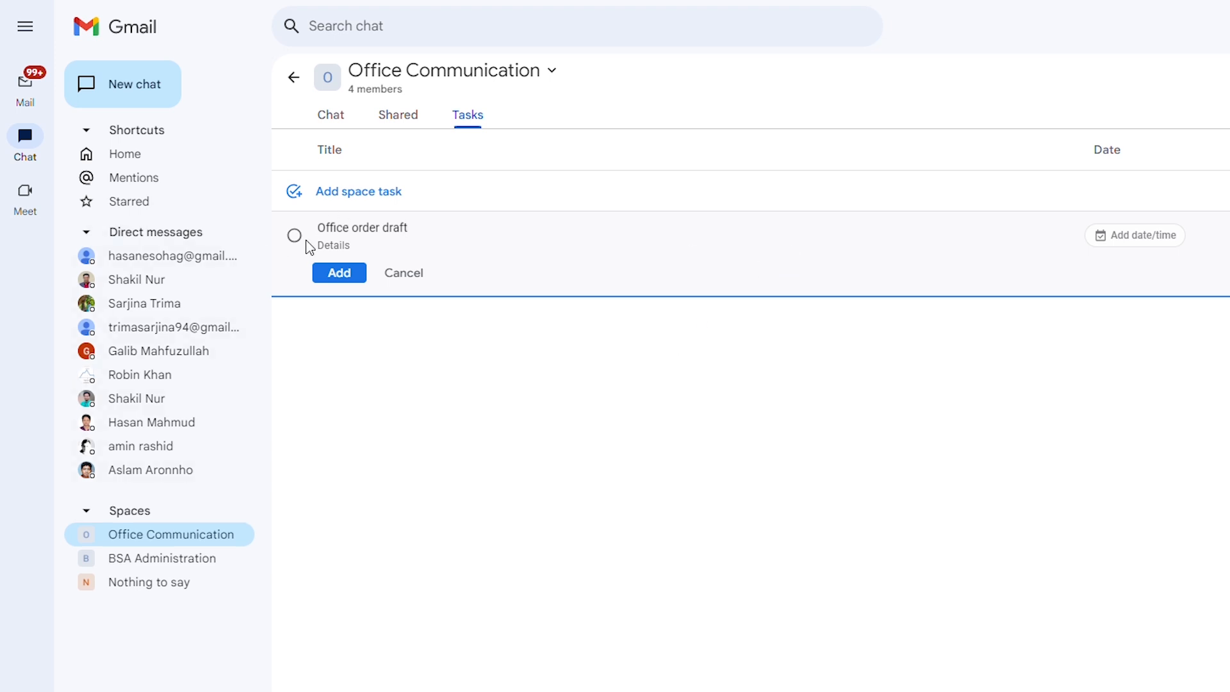
left_click(1167, 239)
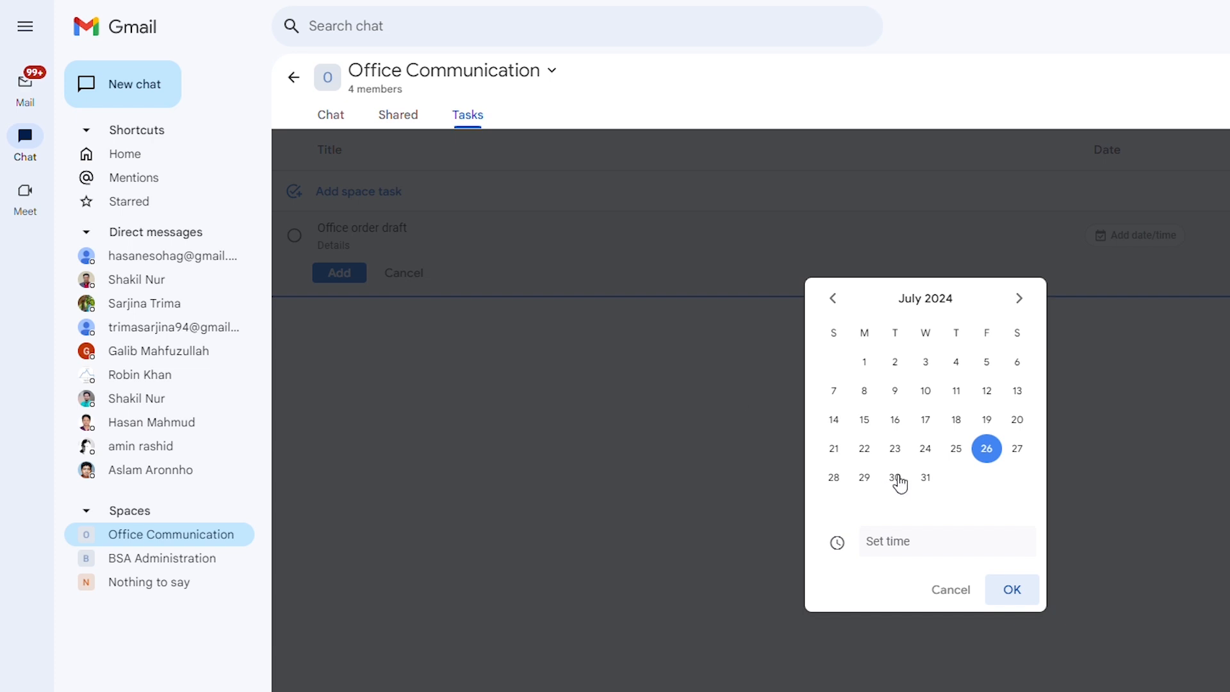
left_click(925, 477)
left_click(1012, 591)
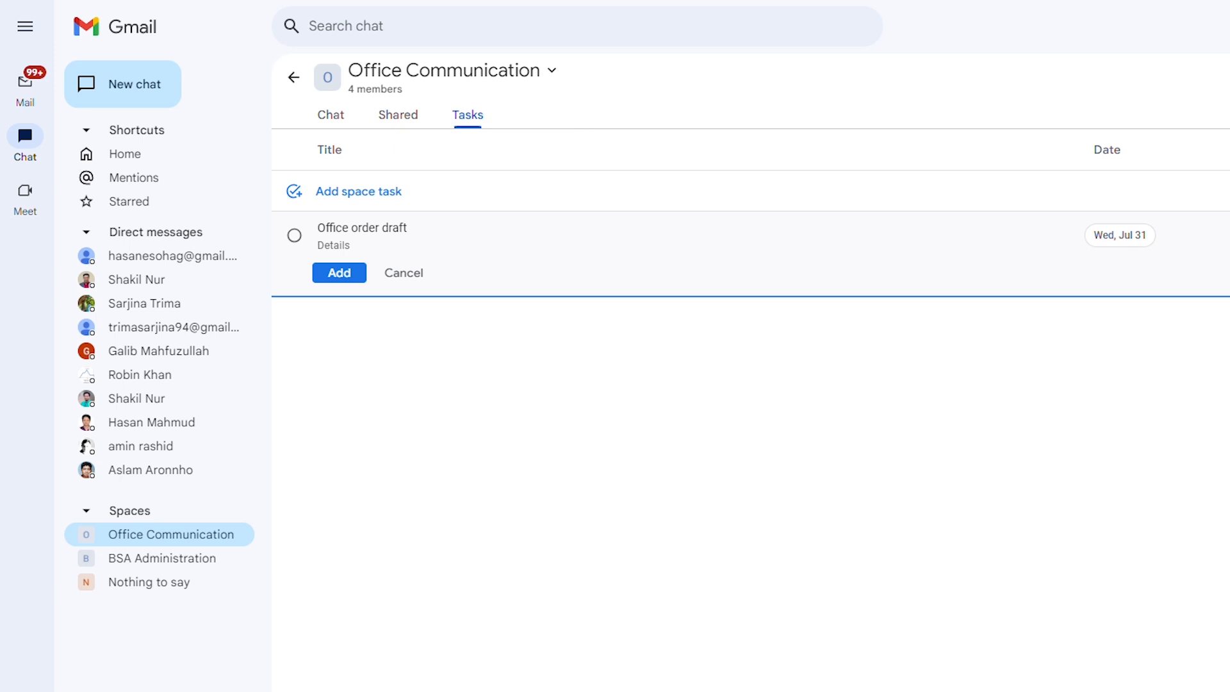
left_click(352, 275)
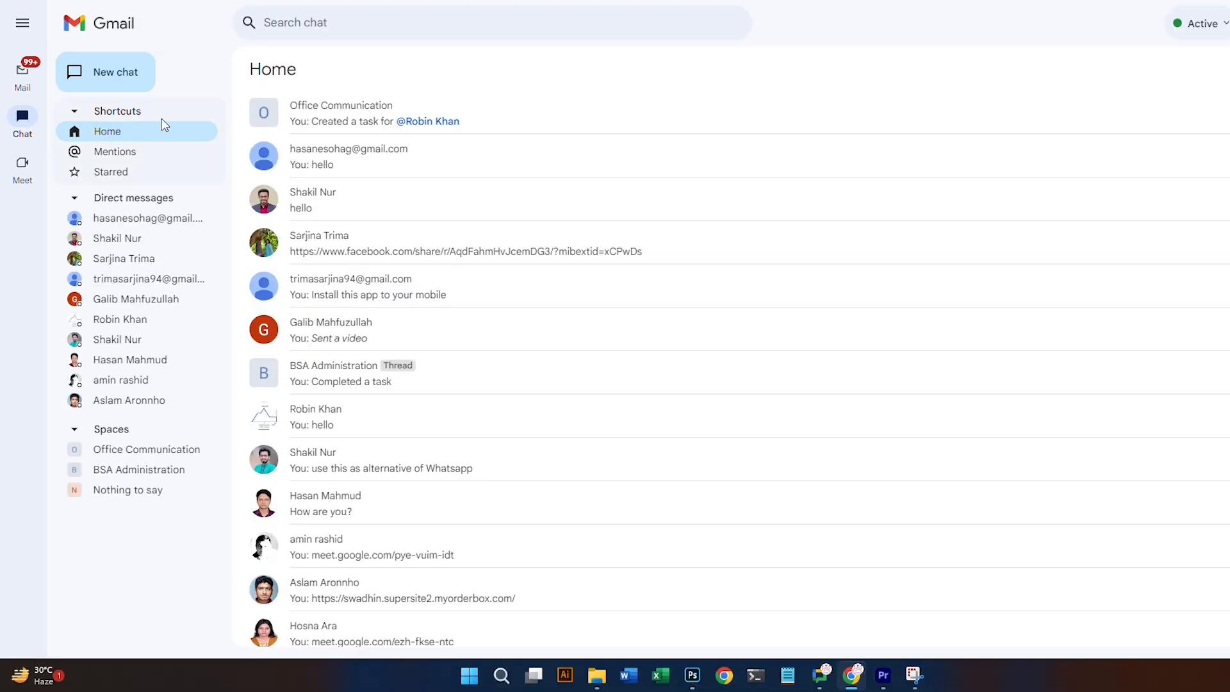
View the page for browsing spaces and return to the Office Communication space
left_click(123, 86)
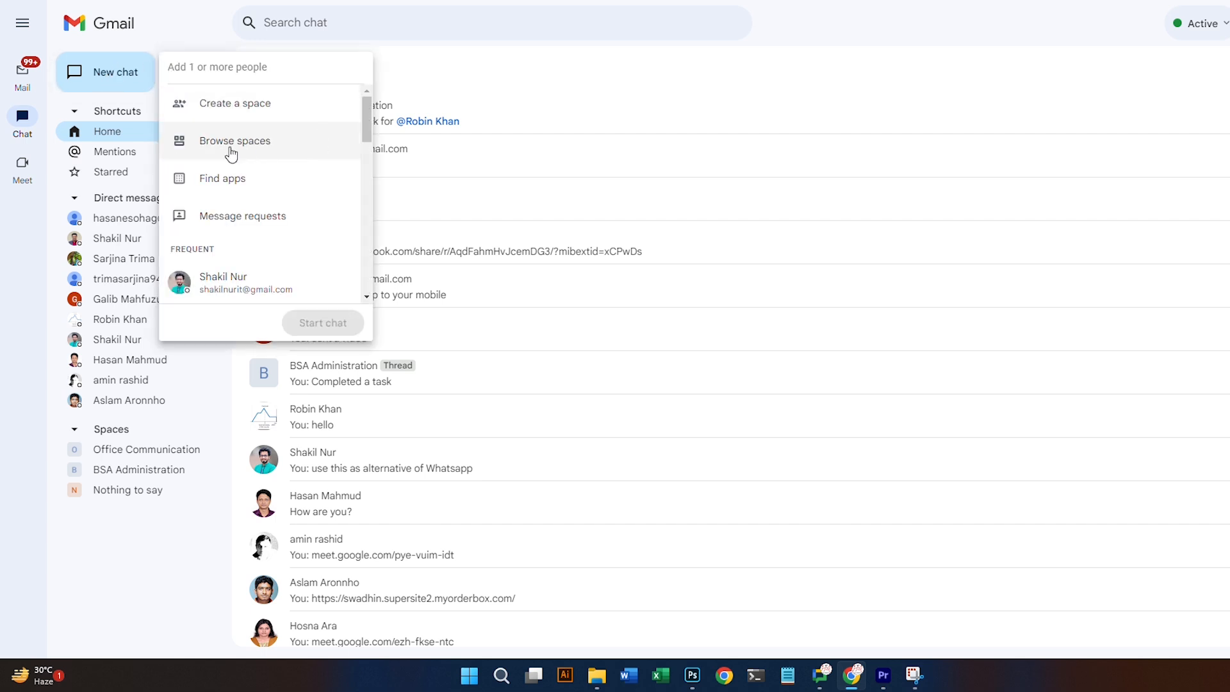
left_click(232, 142)
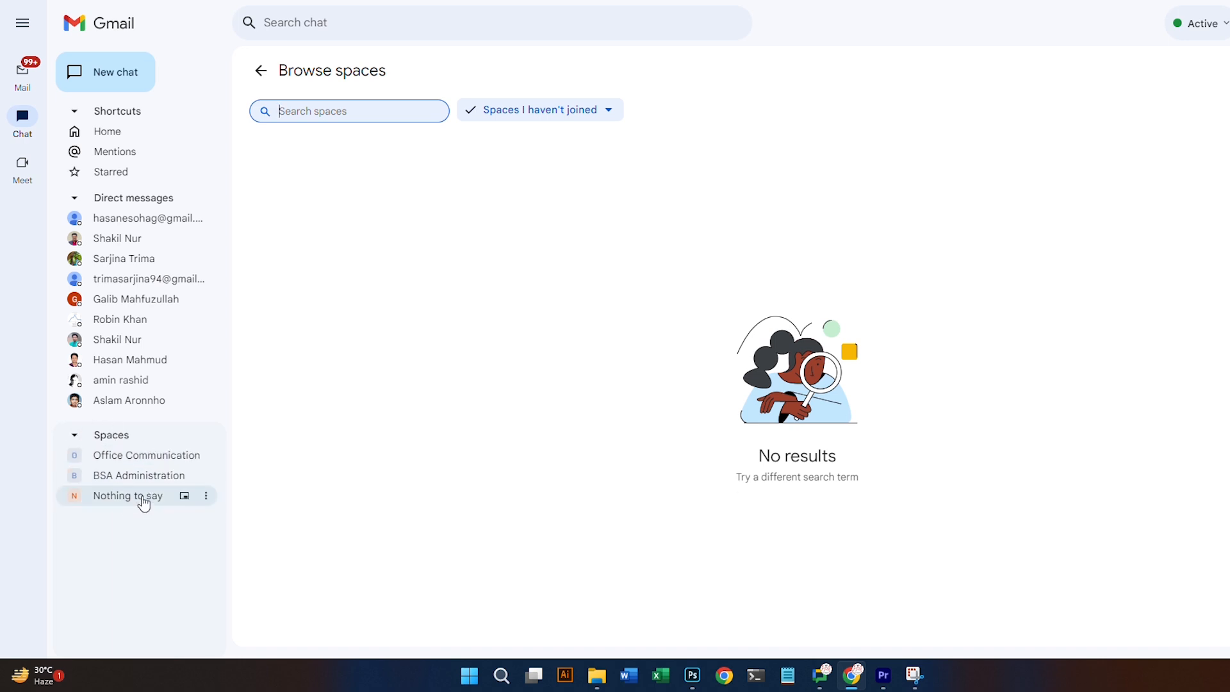
left_click(117, 456)
Look through the Chat apps offered in the Google Workspace Marketplace and close it without installing any
left_click(111, 92)
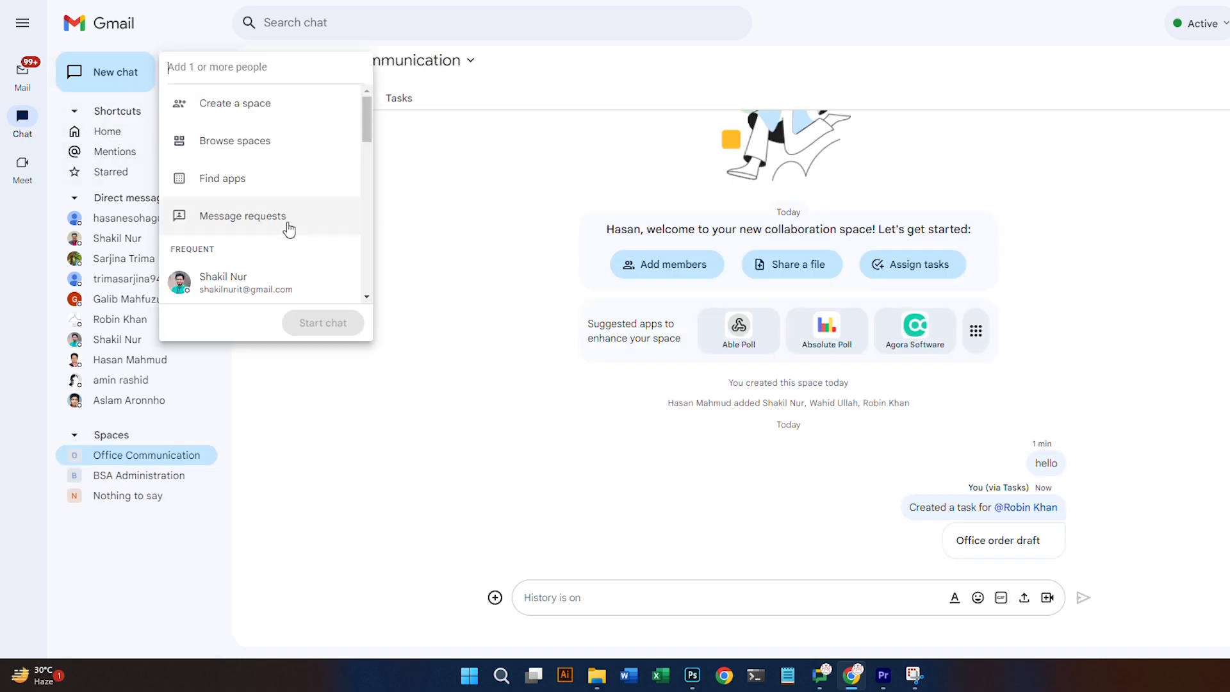
left_click(263, 184)
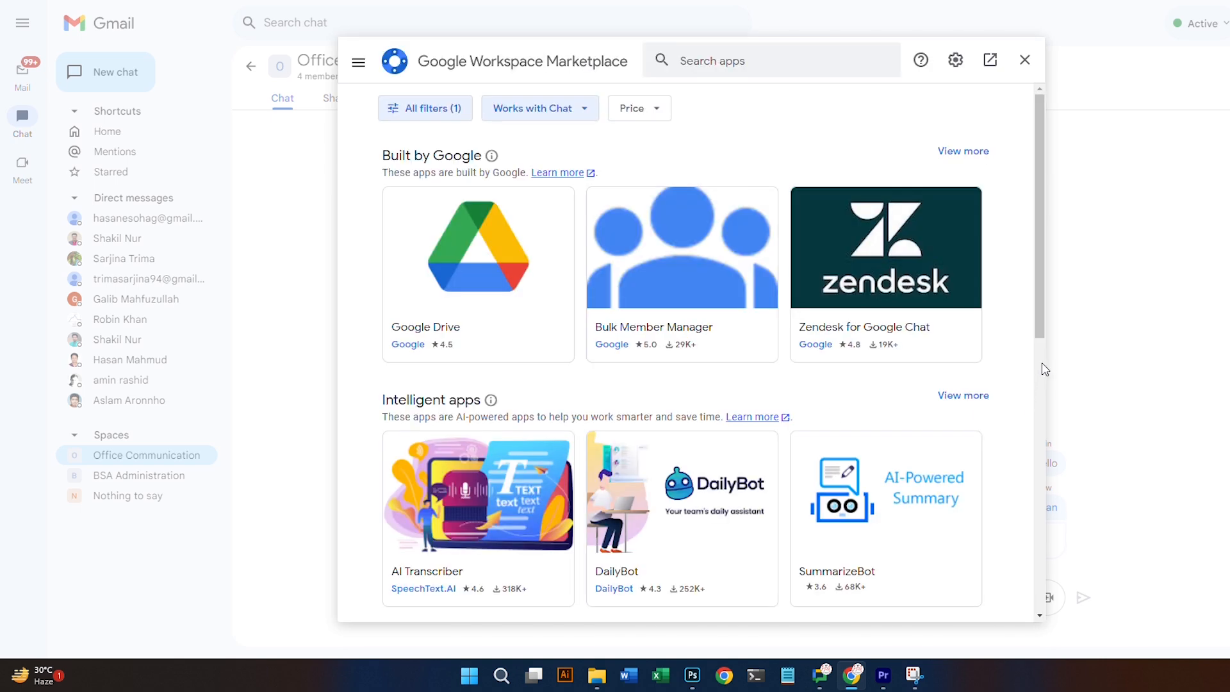
scroll(814, 327, "down", 6)
scroll(811, 333, "up", 6)
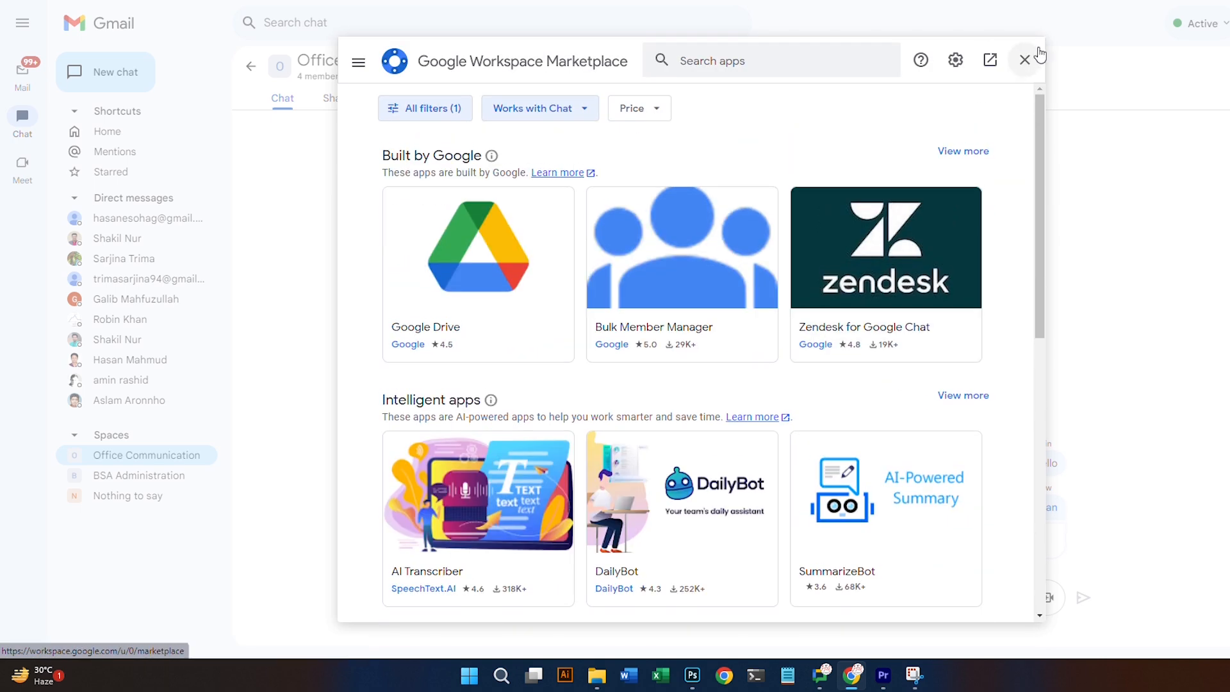
left_click(1024, 59)
Check the message requests for new chats and close the list
left_click(145, 88)
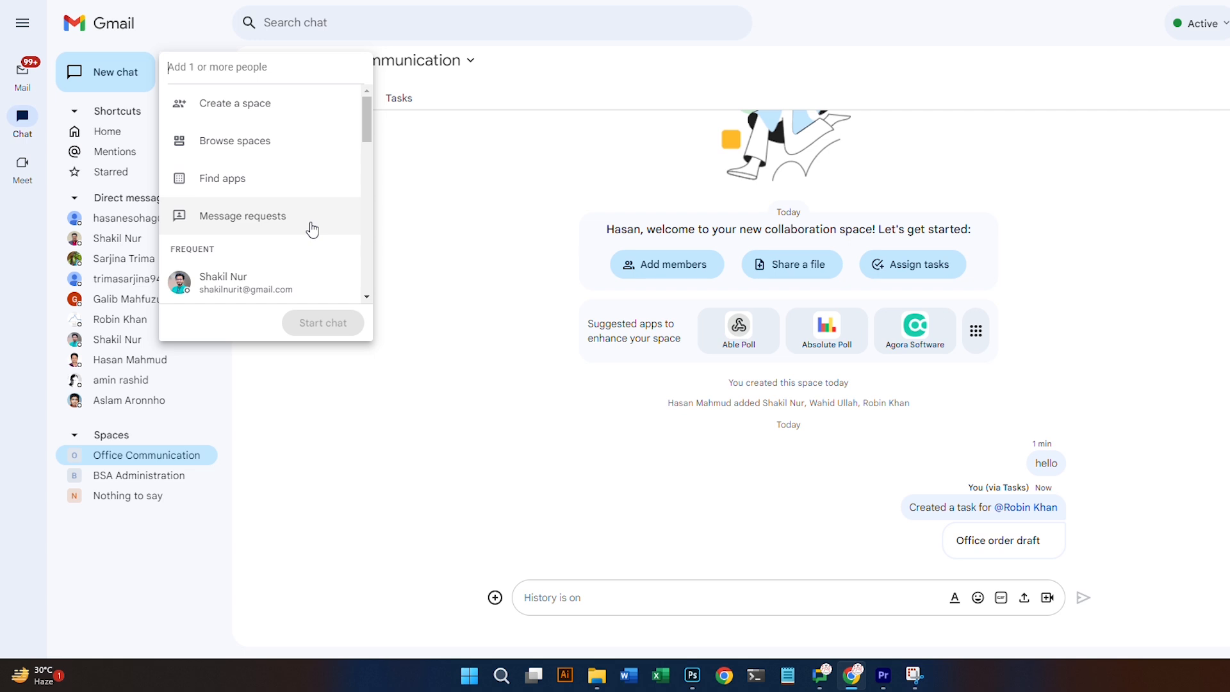
left_click(277, 224)
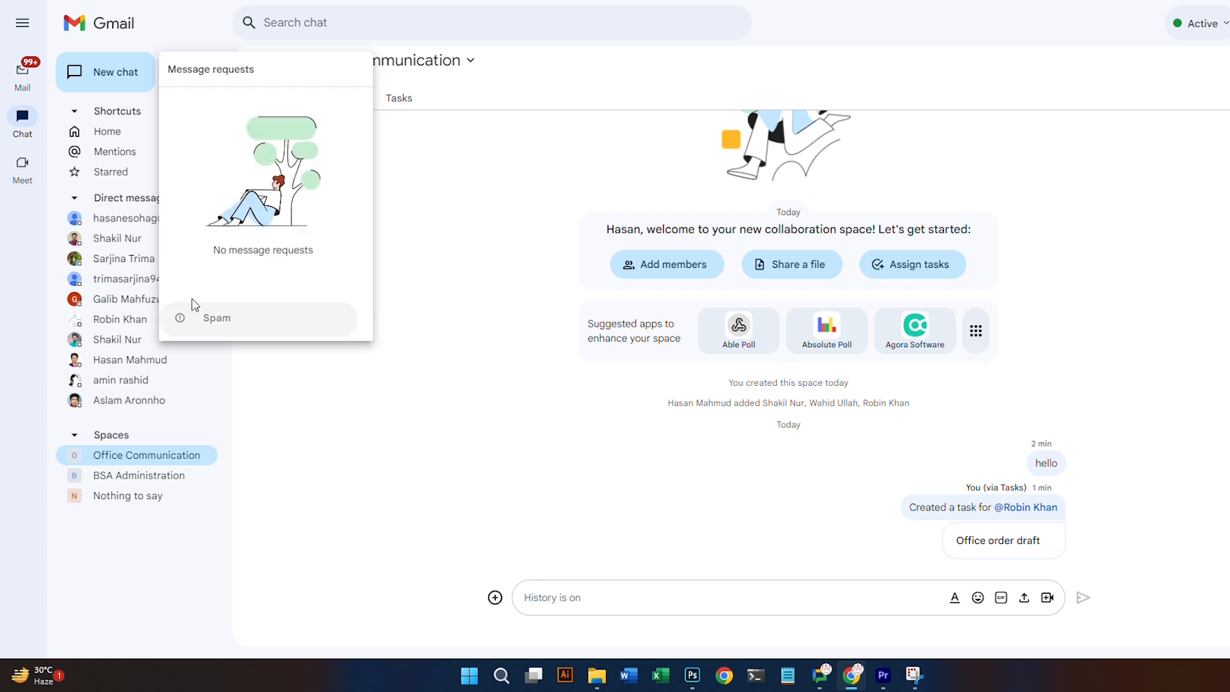
left_click(454, 92)
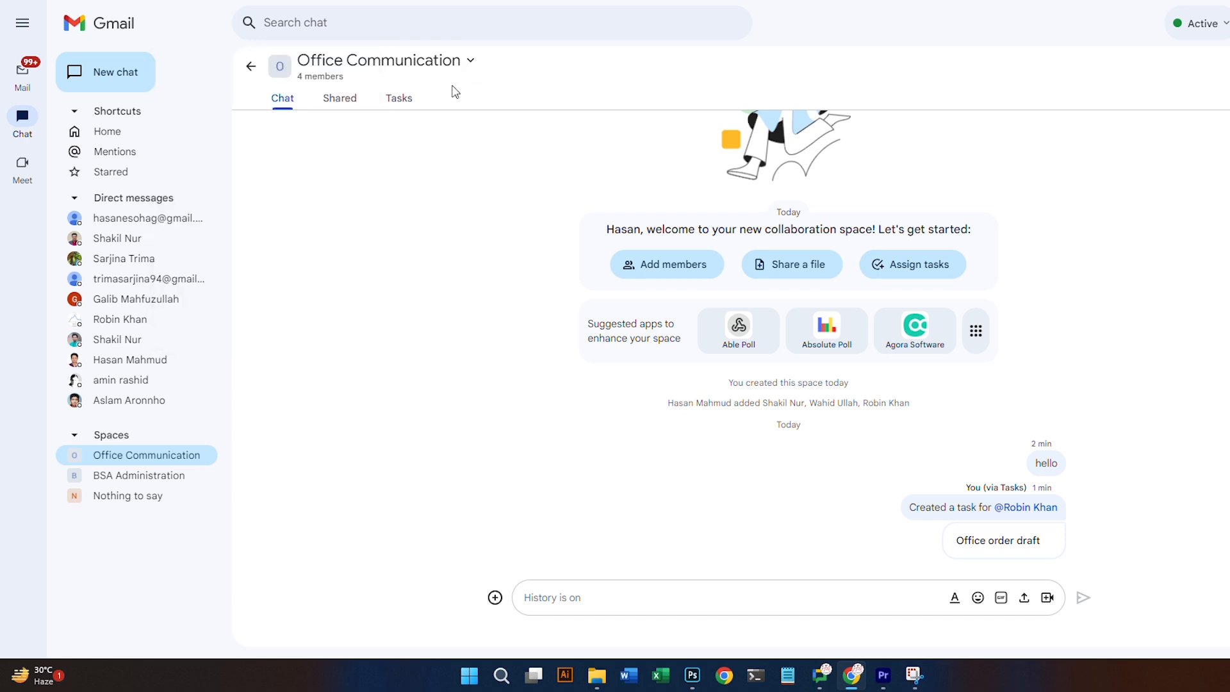
Search for a contact by first name for a new chat, clear the search and close it without starting a chat
left_click(122, 82)
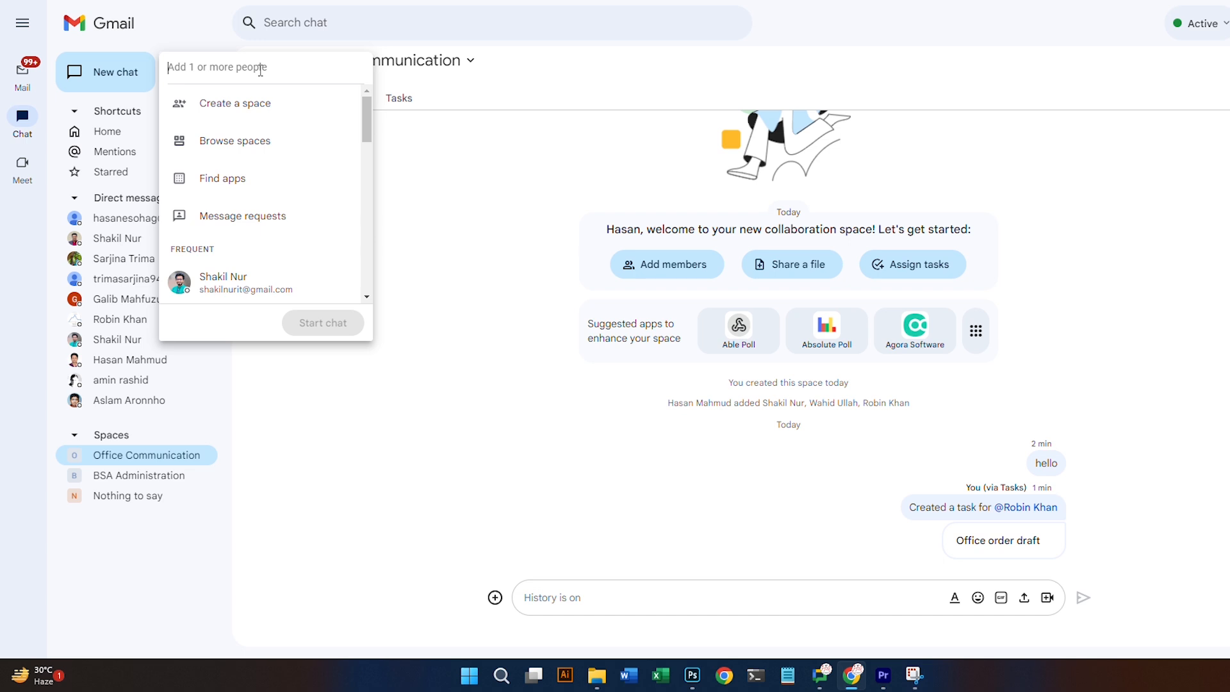
type("hsa")
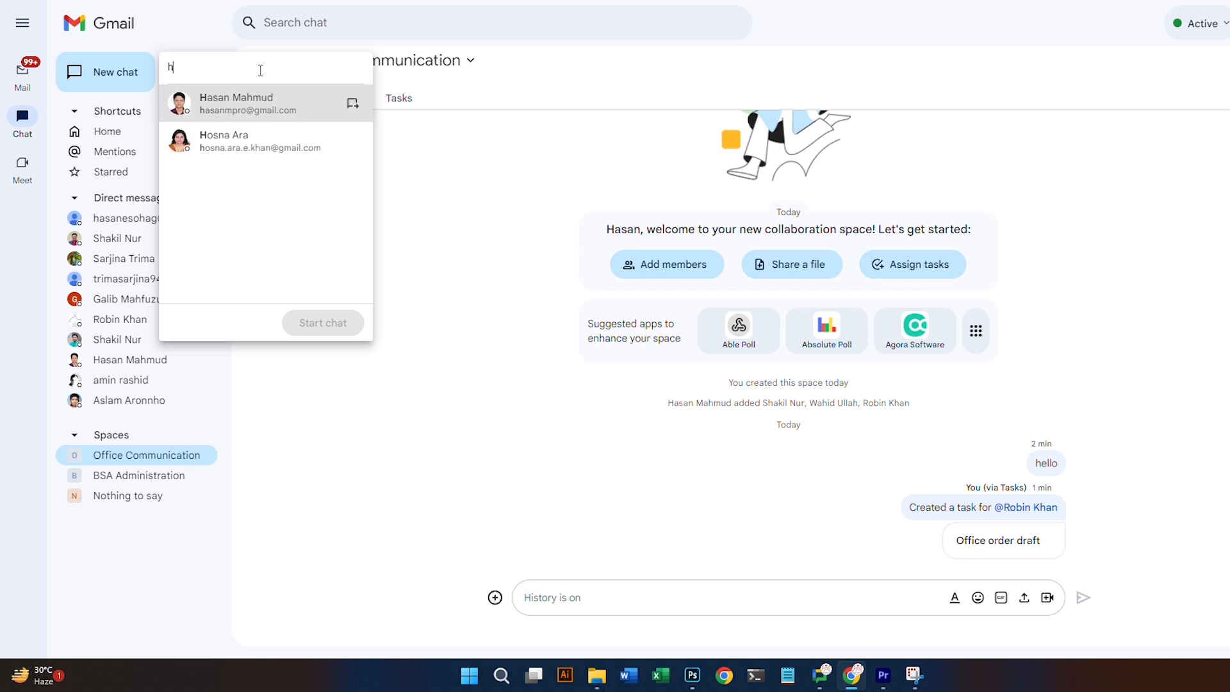
key("BackSpace")
key("BackSpace")
type("asan")
key("BackSpace")
key("BackSpace")
key("BackSpace")
key("BackSpace")
key("BackSpace")
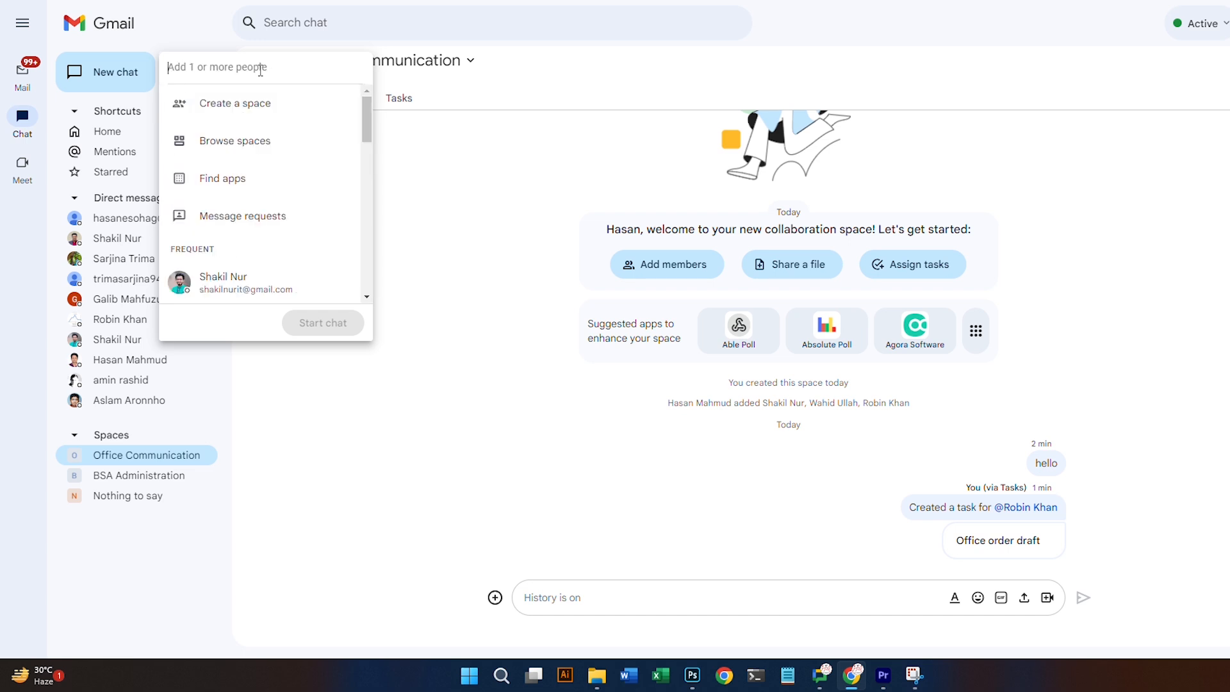
key("Escape")
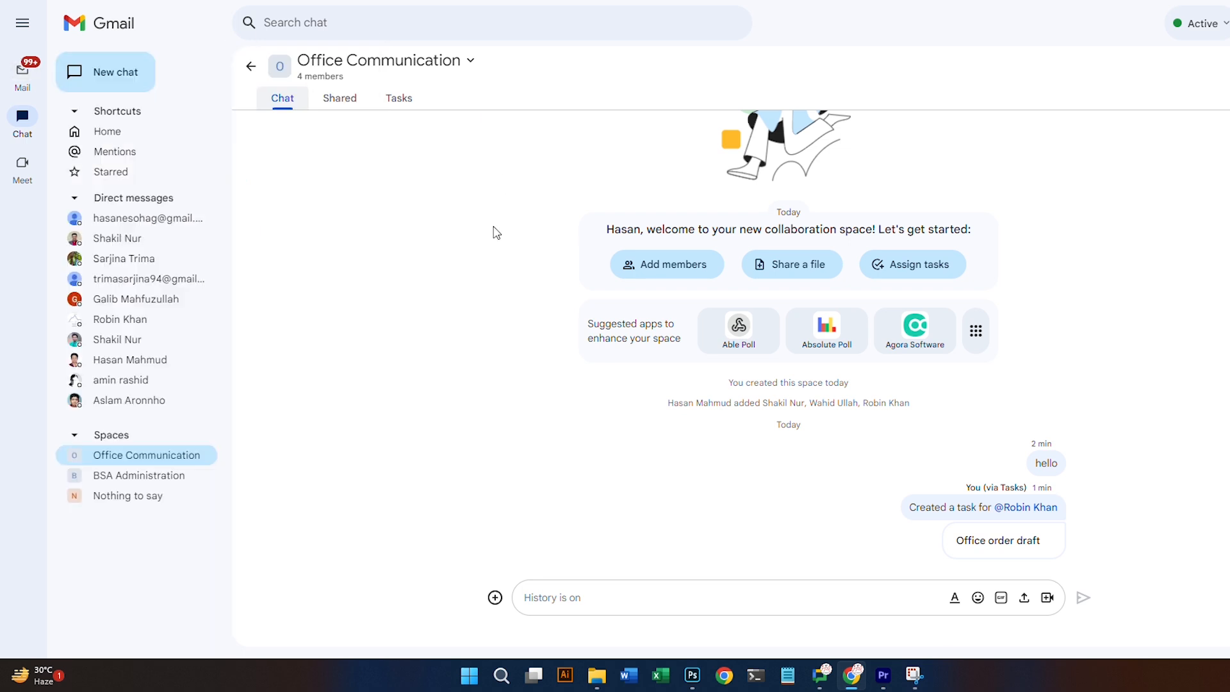
Return to the Chat home page and review its list of recent conversations
left_click(17, 132)
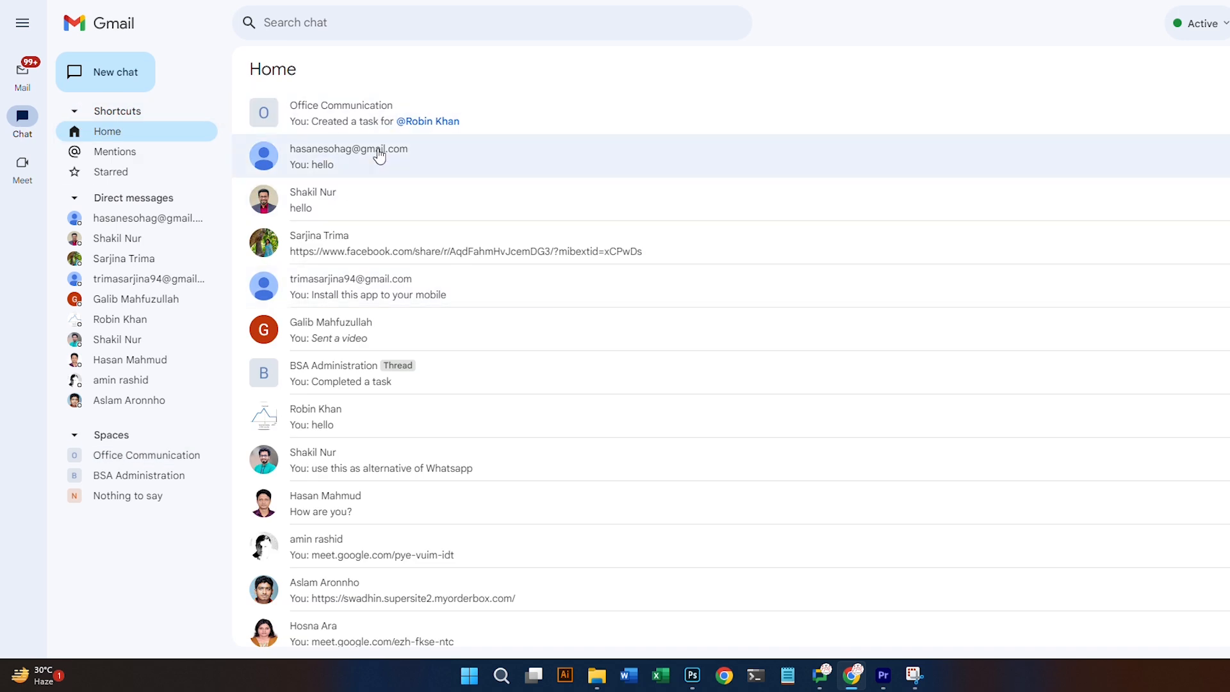
left_click(447, 257)
left_click(106, 131)
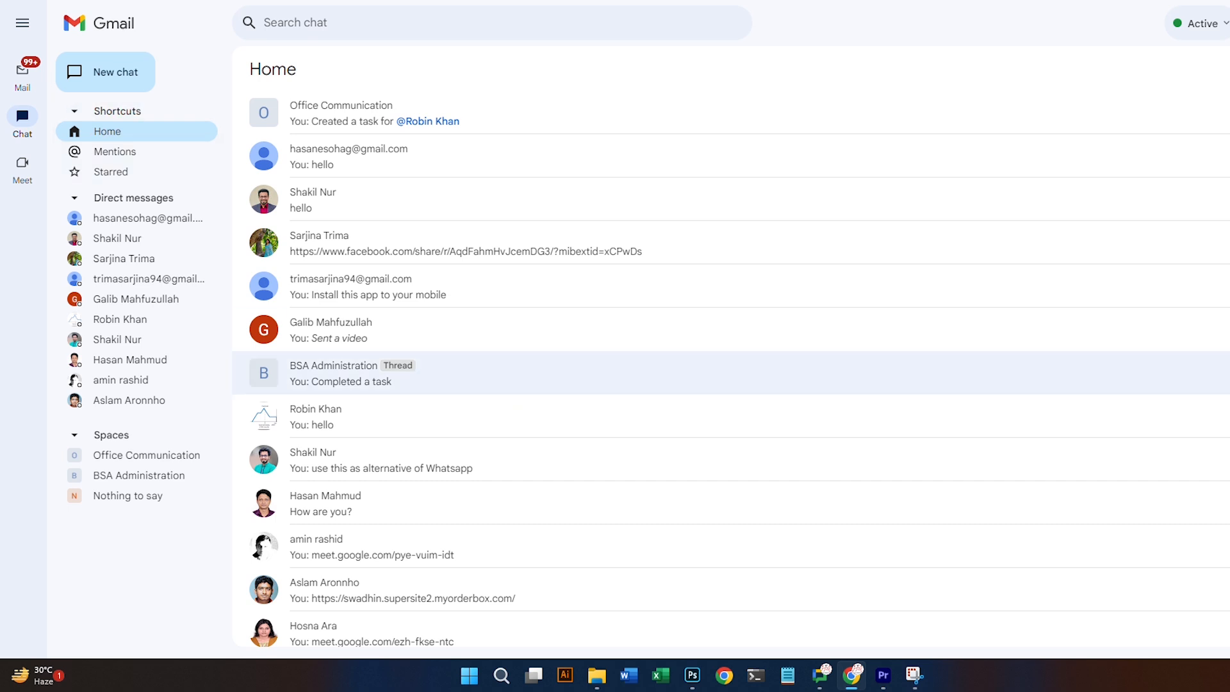
mouse_move(23, 74)
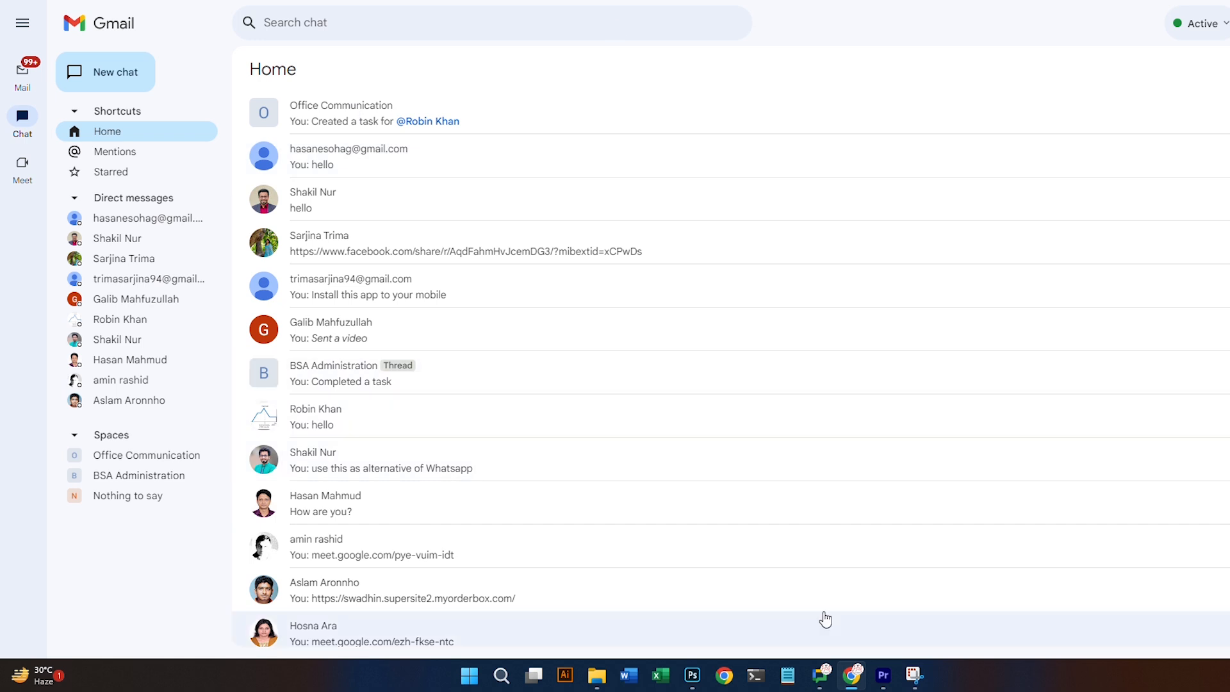
Switch to the standalone Google Chat desktop app, close its window and launch it again
left_click(822, 683)
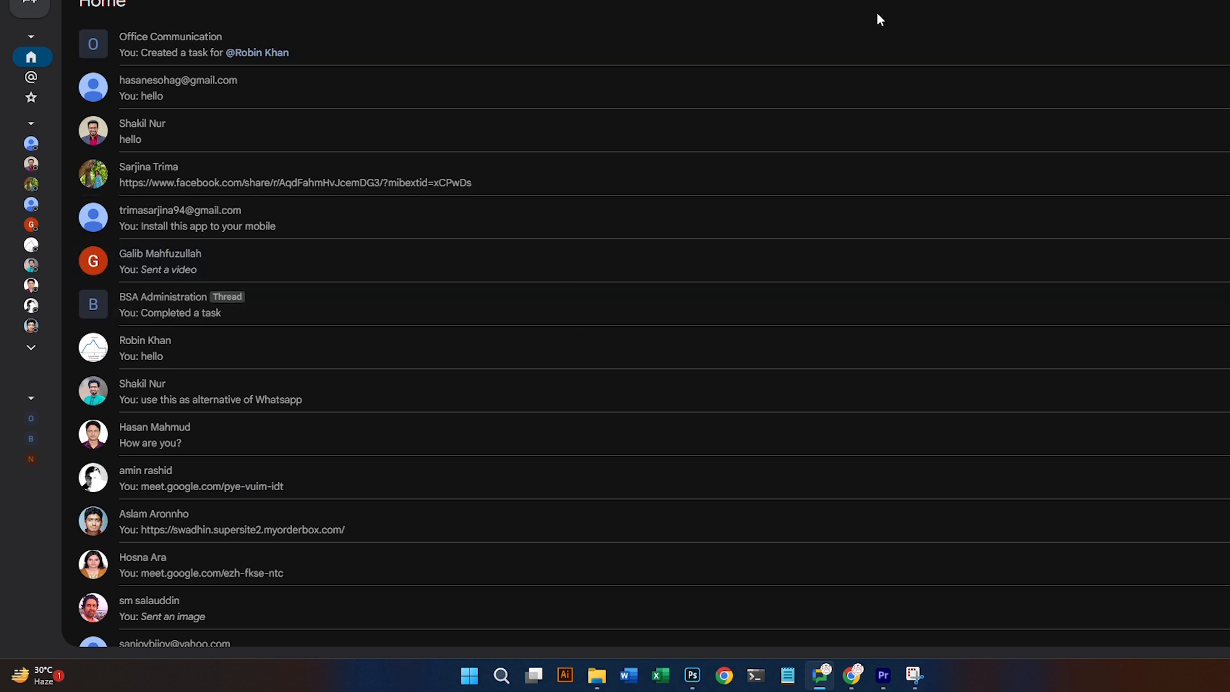
key("alt+F4")
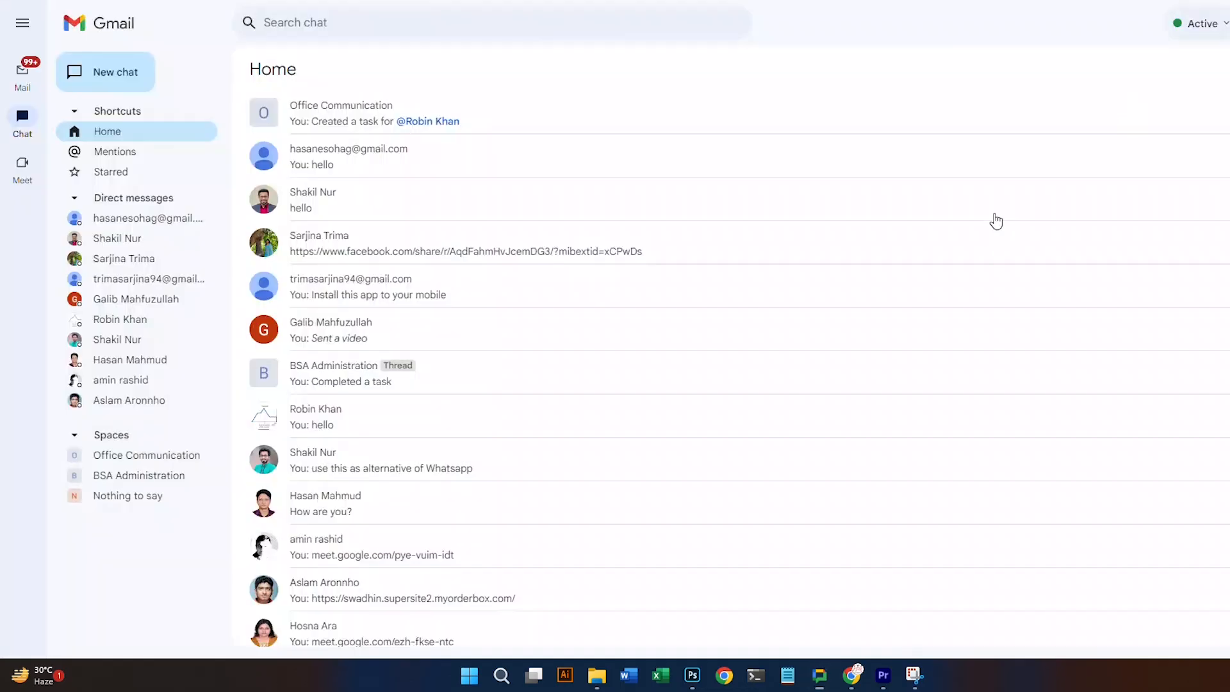
left_click(823, 681)
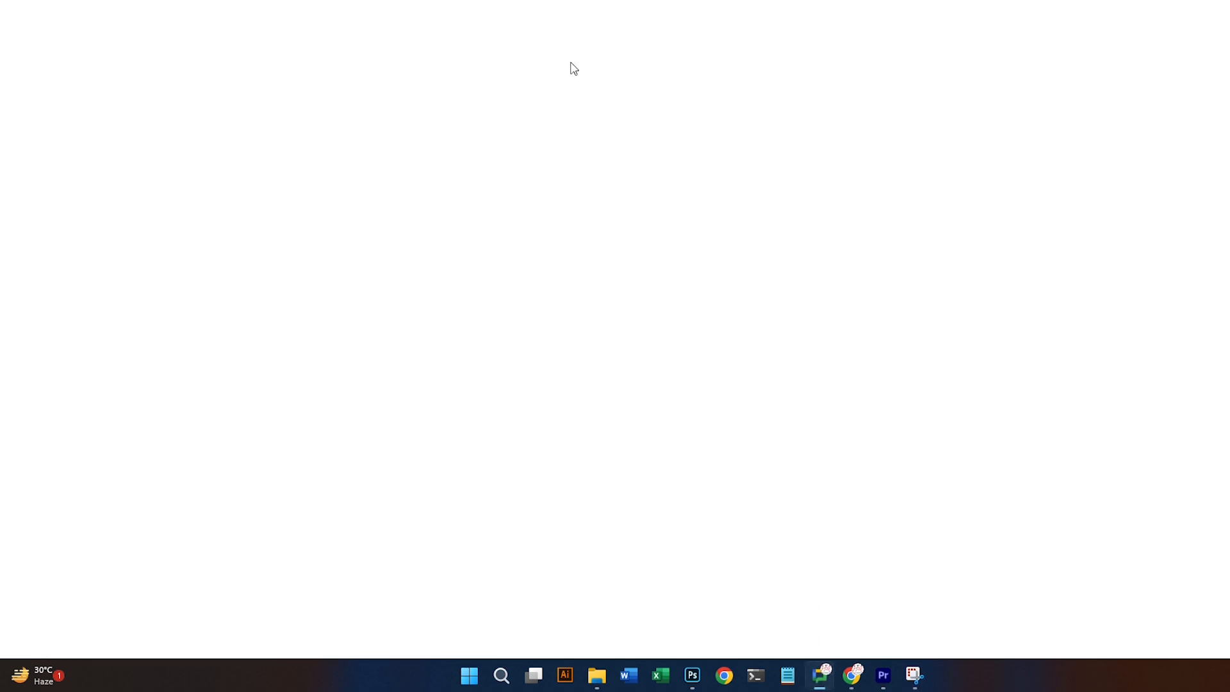